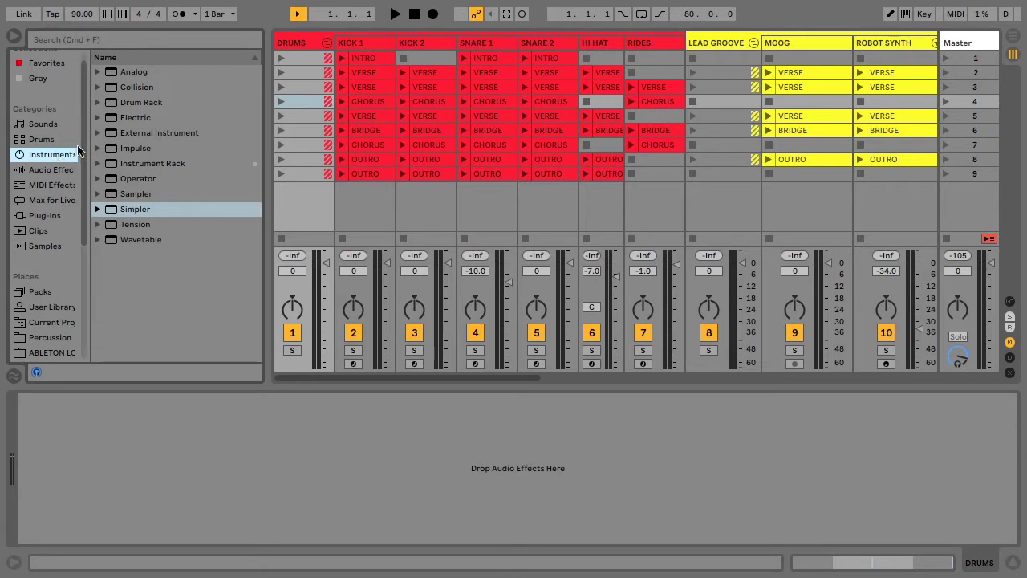
- Browse the built-in instruments, highlighting Analog, Sampler, Simpler and Operator
left_click(137, 73)
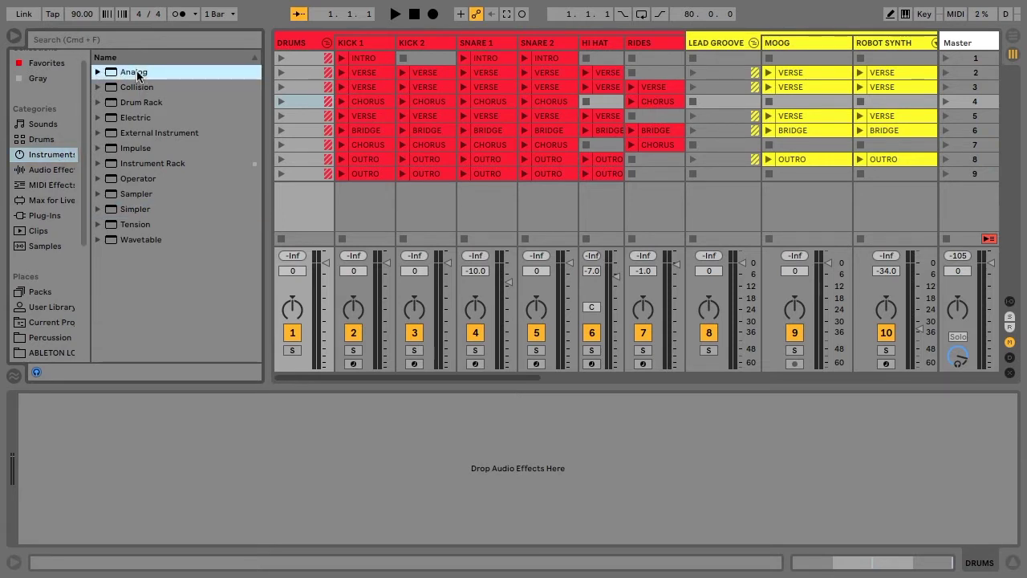
left_click(137, 193)
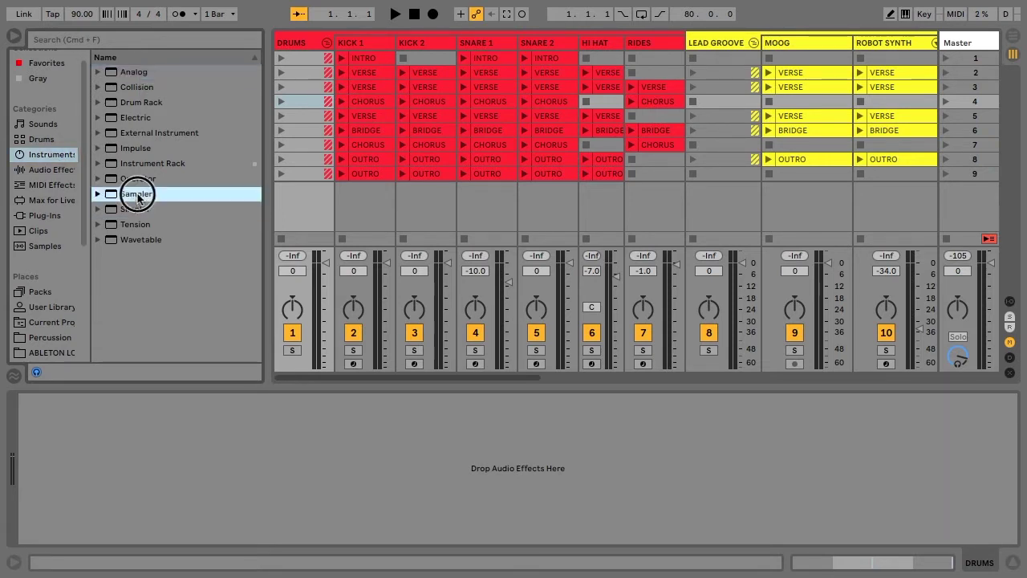
left_click(140, 210)
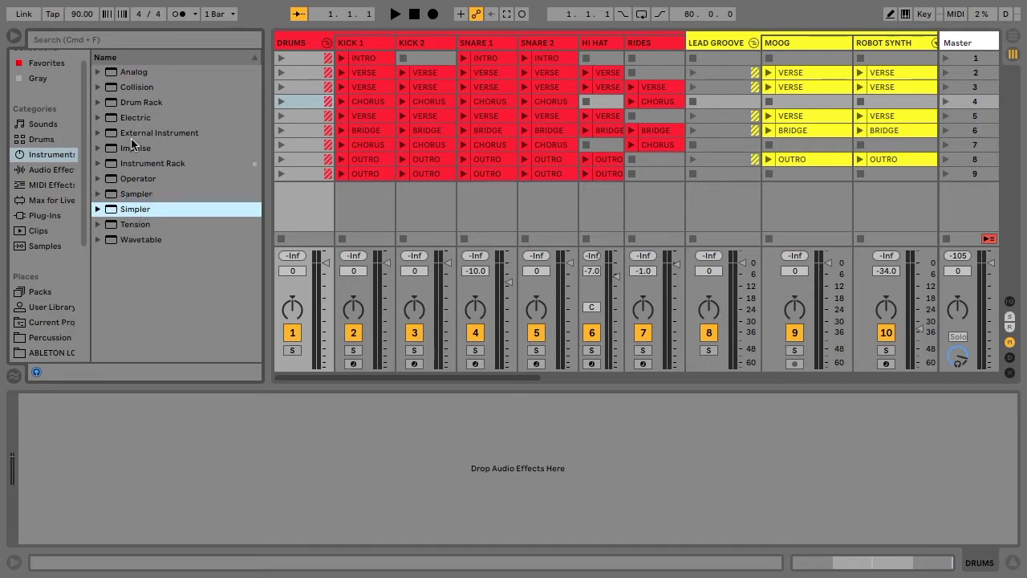
left_click(139, 176)
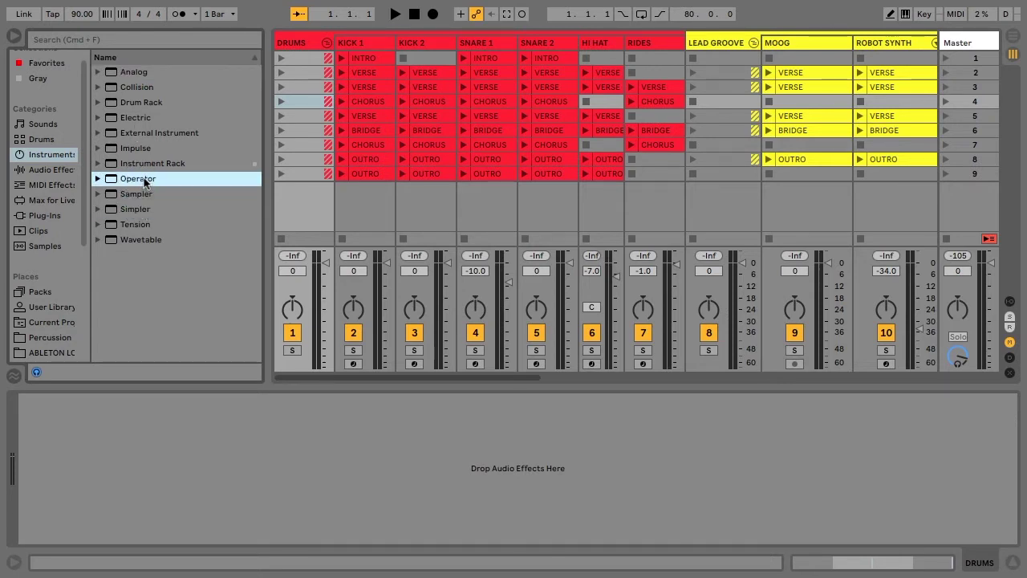
- Browse the first part of the audio effects list, highlighting Amp, Auto Filter, Compressor, EQ Eight and EQ Three
left_click(50, 170)
scroll(194, 159, "up", 10)
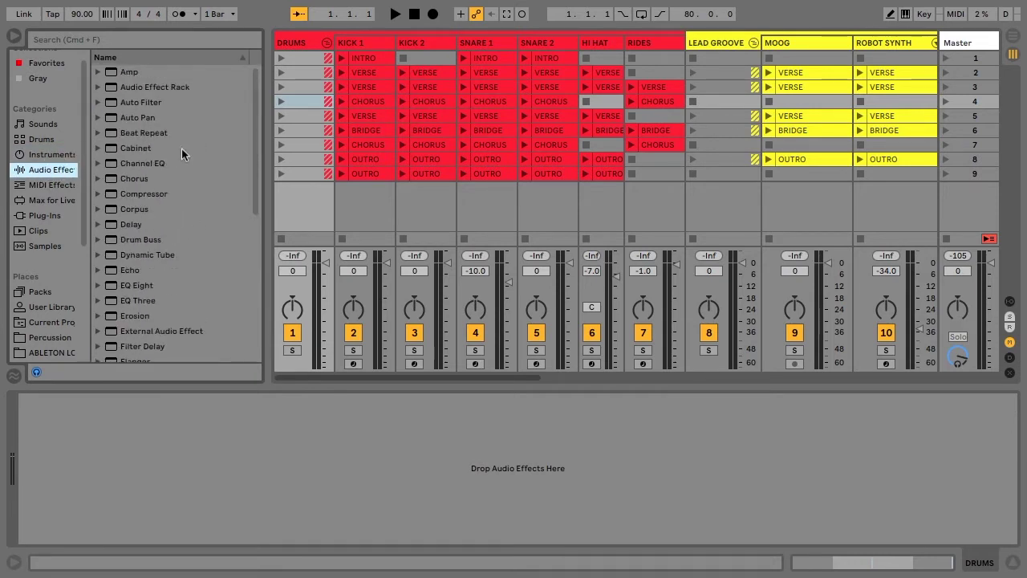
left_click(132, 75)
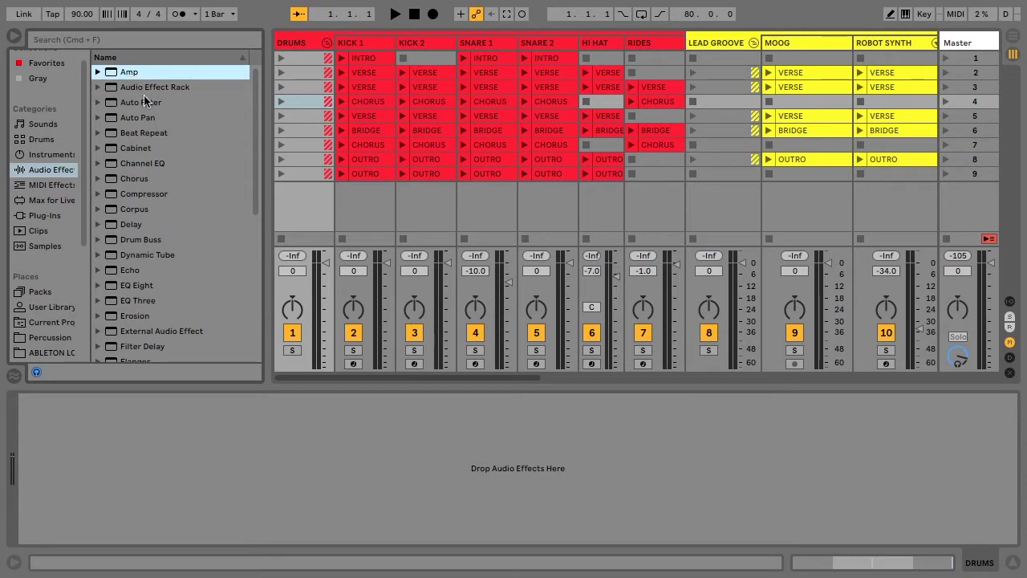
left_click(147, 103)
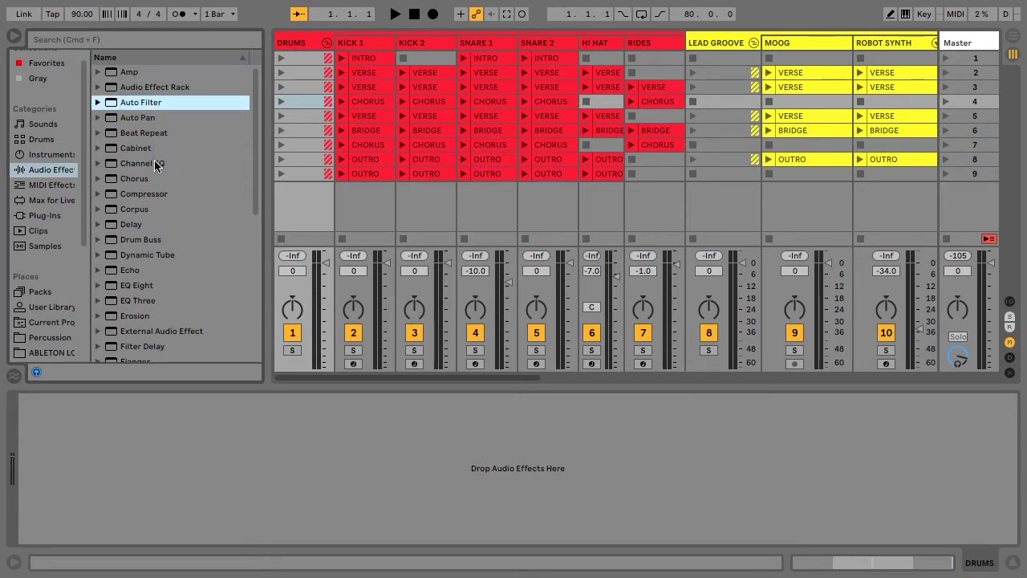
left_click(148, 191)
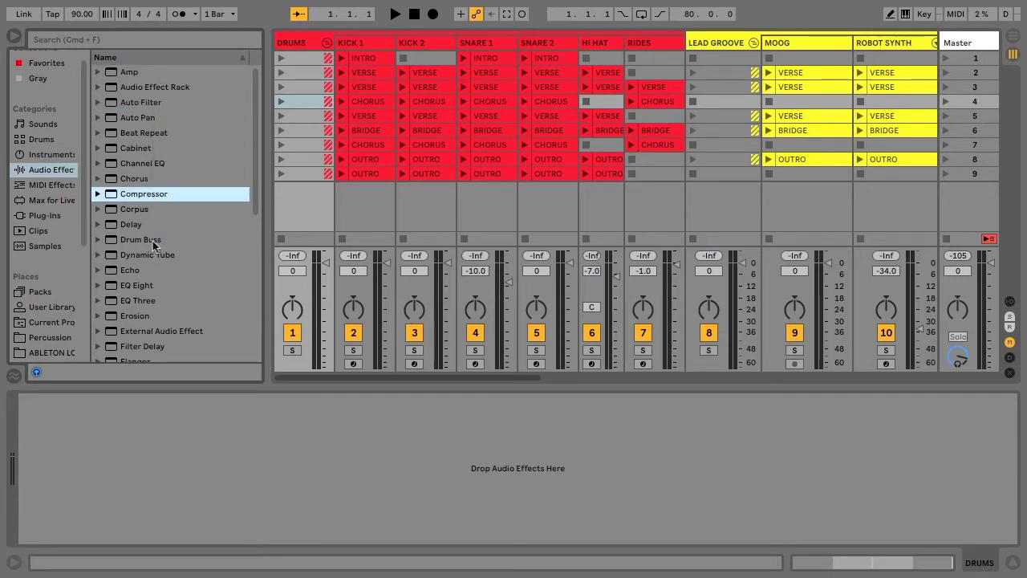
left_click(145, 284)
left_click(153, 302)
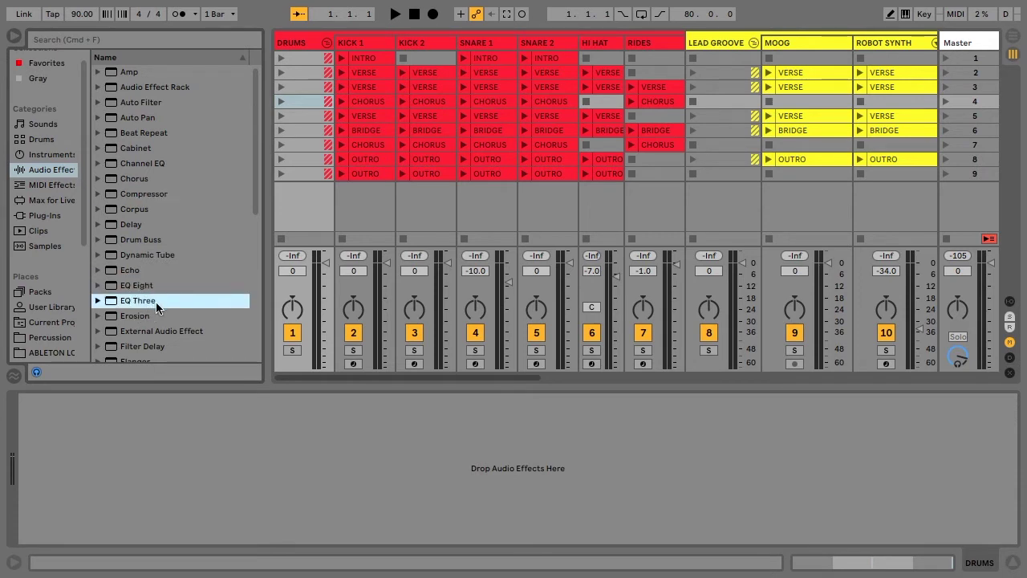
- Browse the rest of the audio effects, highlighting Overdrive, Phaser and Vocoder
scroll(161, 304, "down", 4)
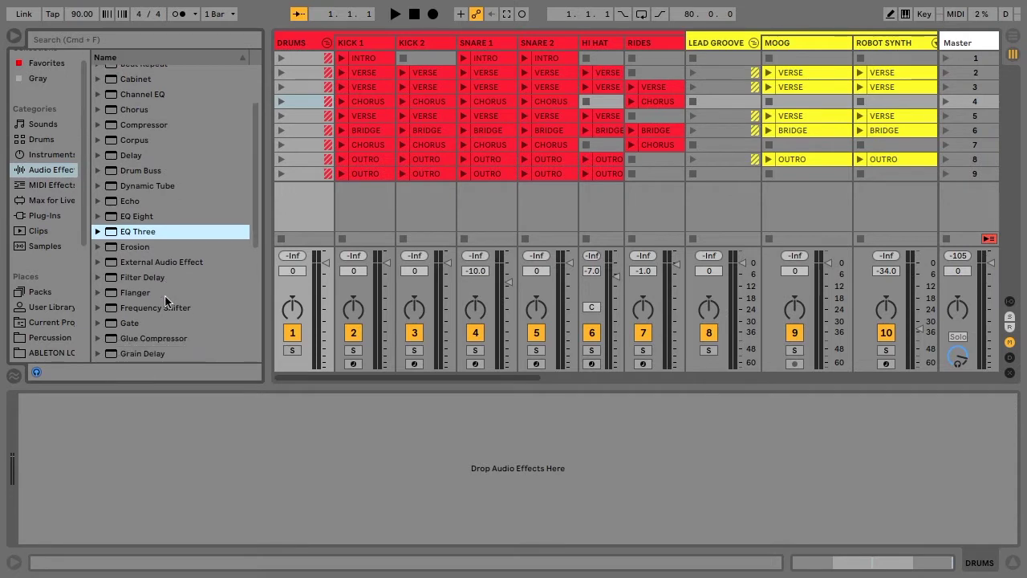
scroll(148, 290, "down", 3)
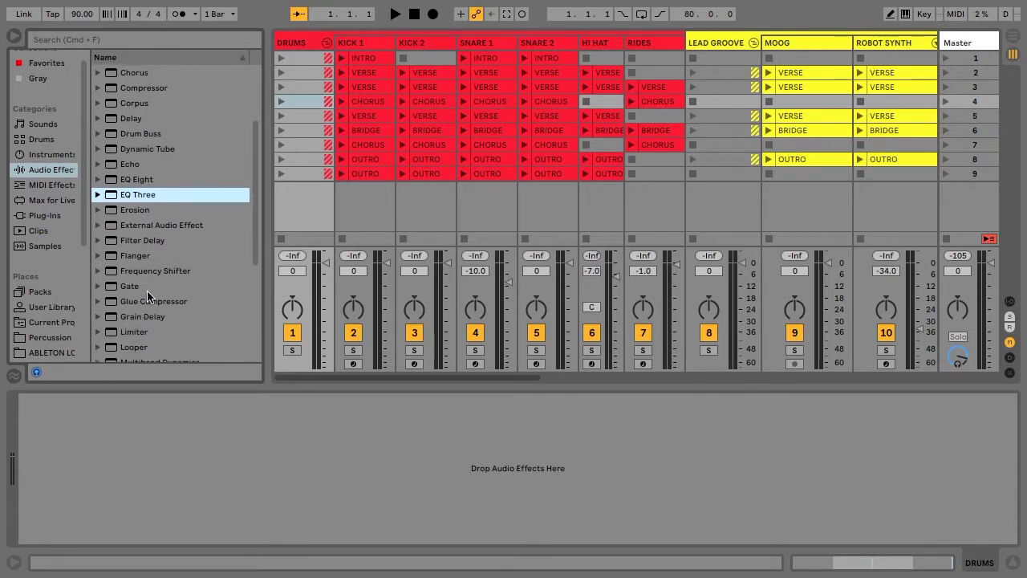
scroll(147, 291, "down", 4)
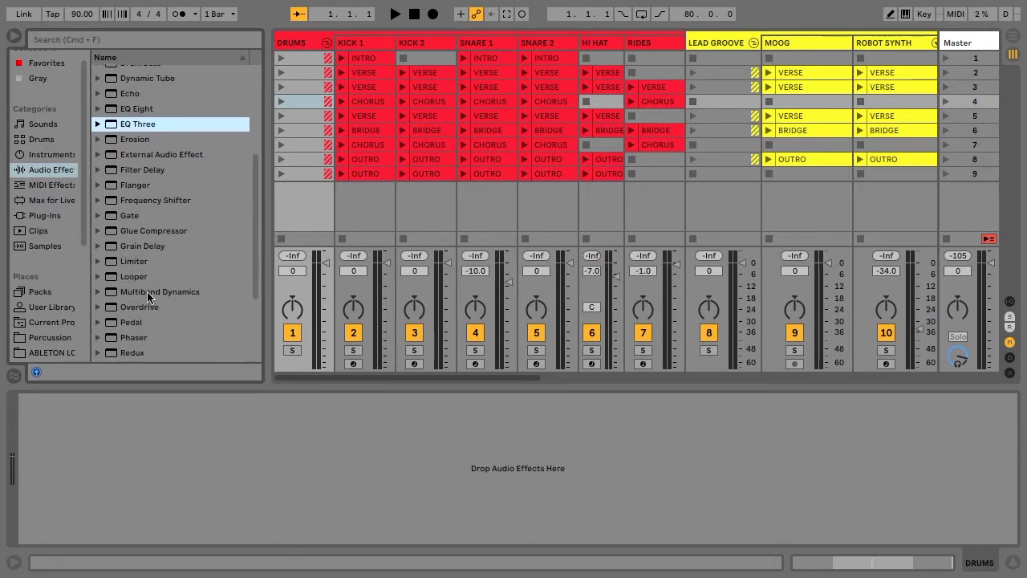
left_click(152, 303)
scroll(159, 304, "down", 2)
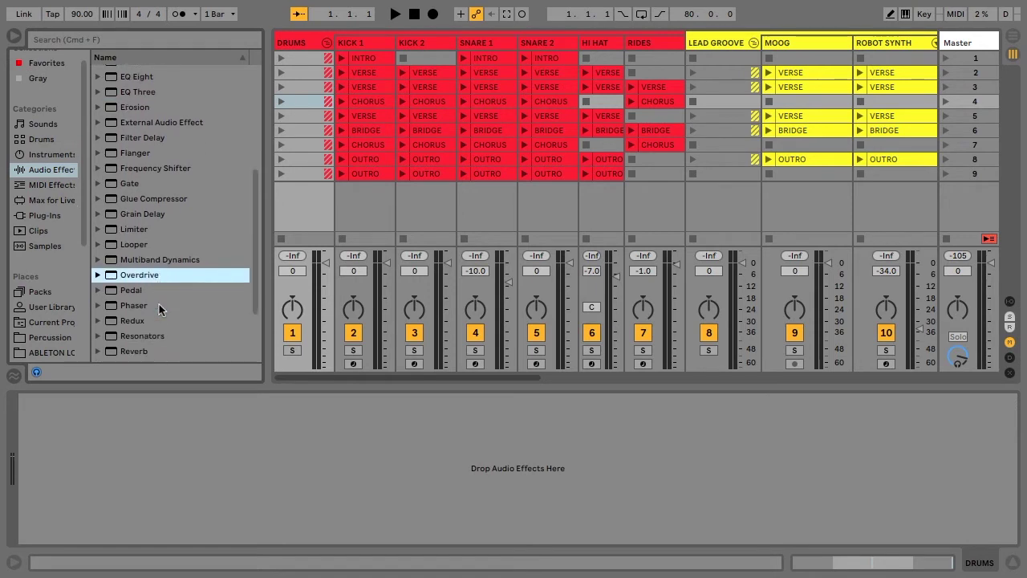
left_click(149, 305)
scroll(161, 312, "down", 6)
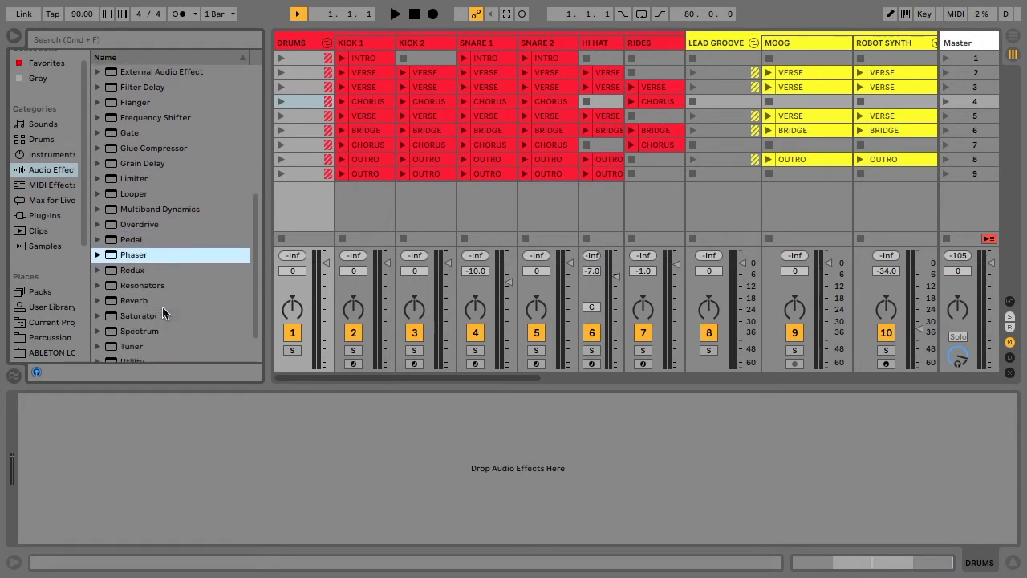
left_click(135, 353)
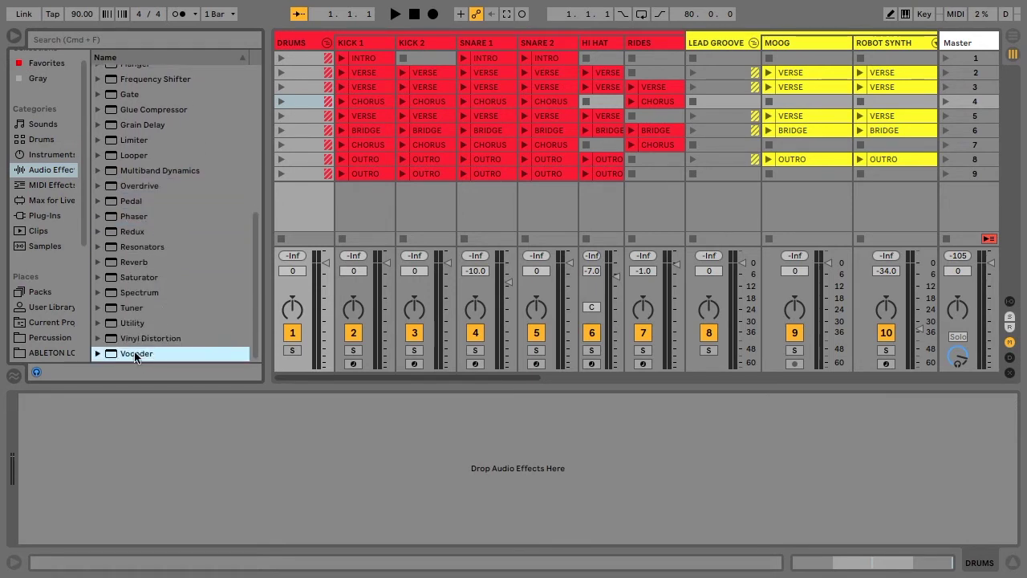
- Browse the MIDI effects, highlighting Scale and Velocity
left_click(48, 186)
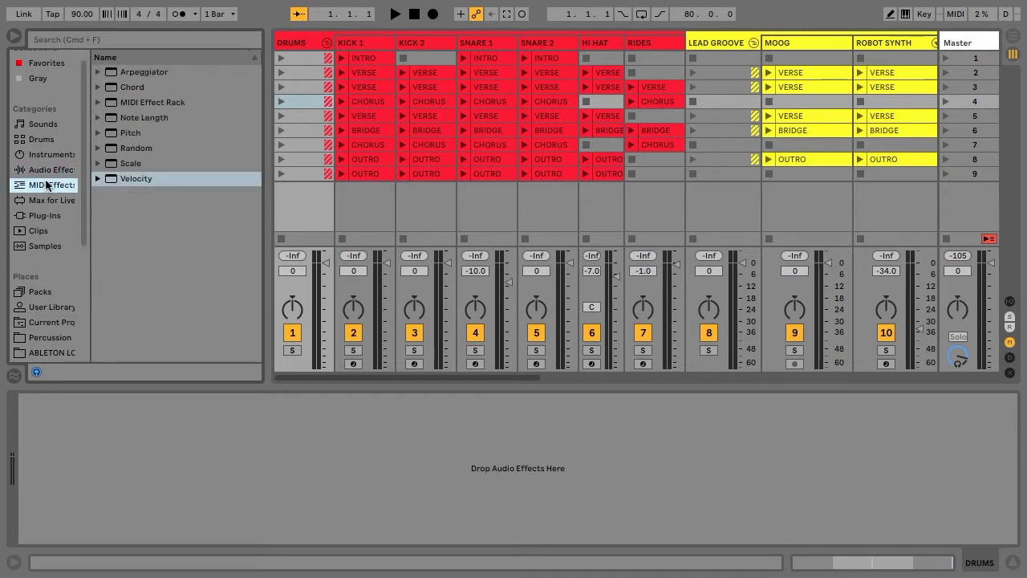
left_click(129, 164)
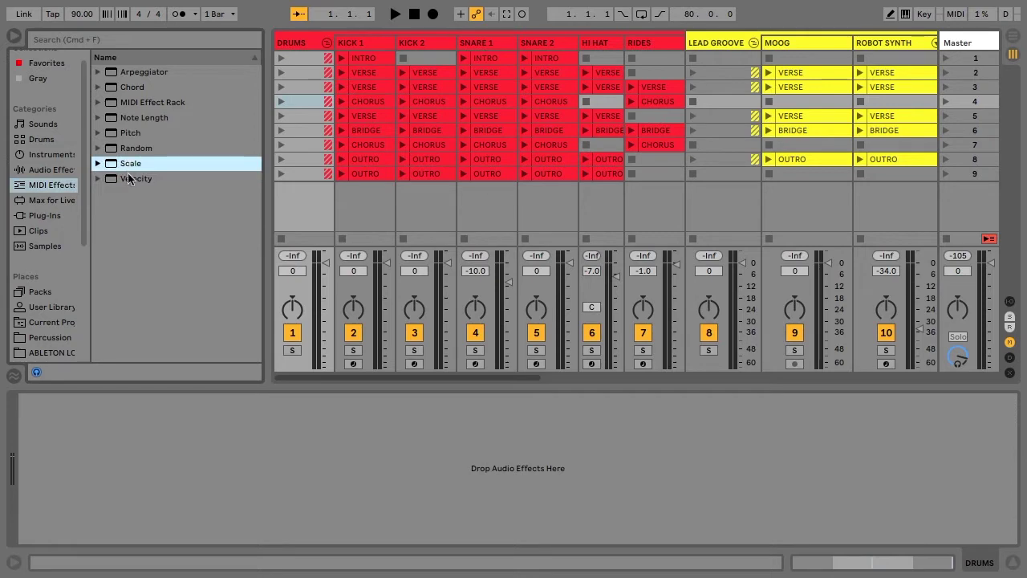
left_click(128, 179)
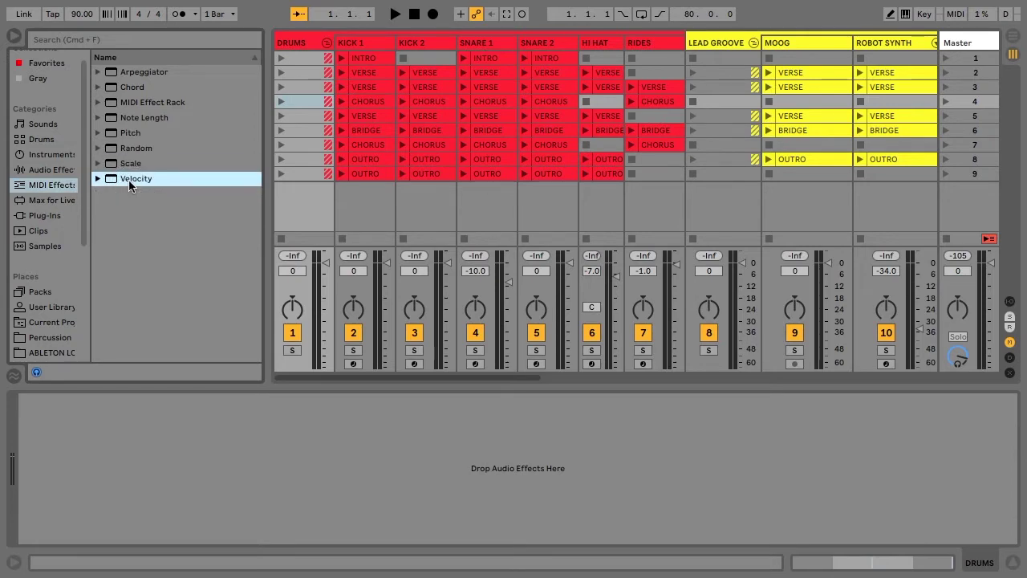
- Hide the browser and go through the color-coded tracks from Drums, Lead Groove and Bass to the Syntronik, strings and Sub Bass tracks
left_click(15, 36)
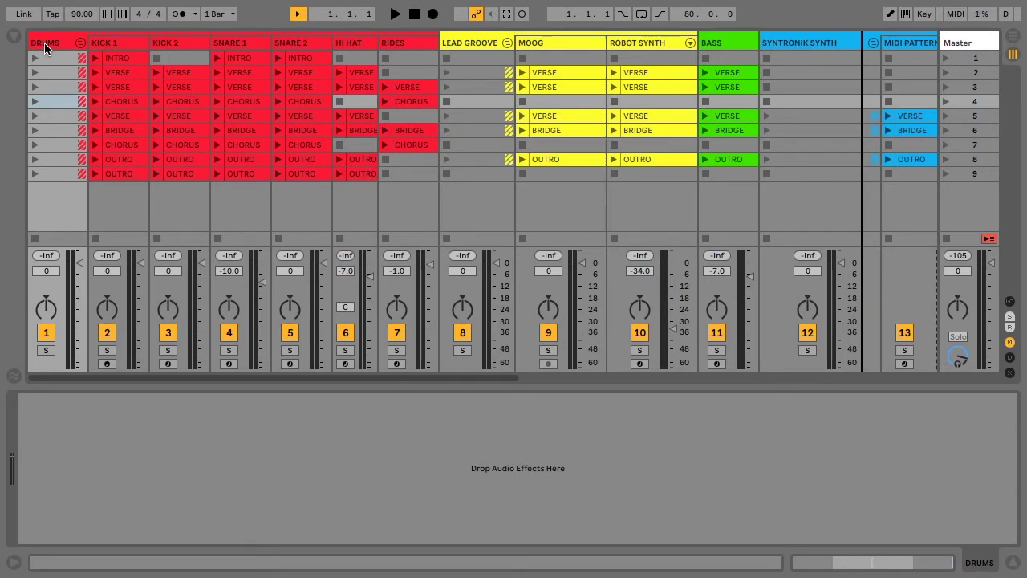
left_click(50, 45)
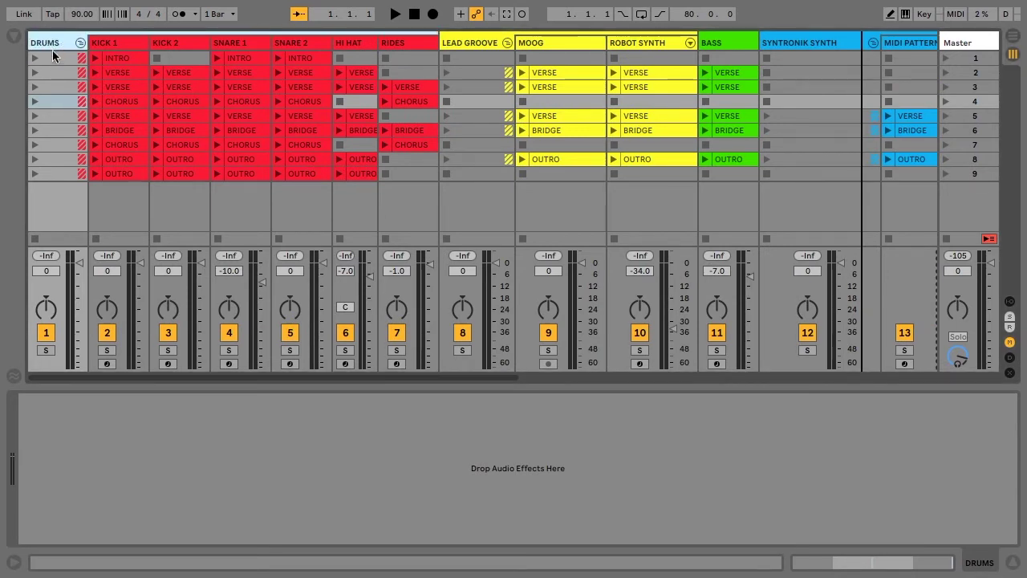
left_click(463, 45)
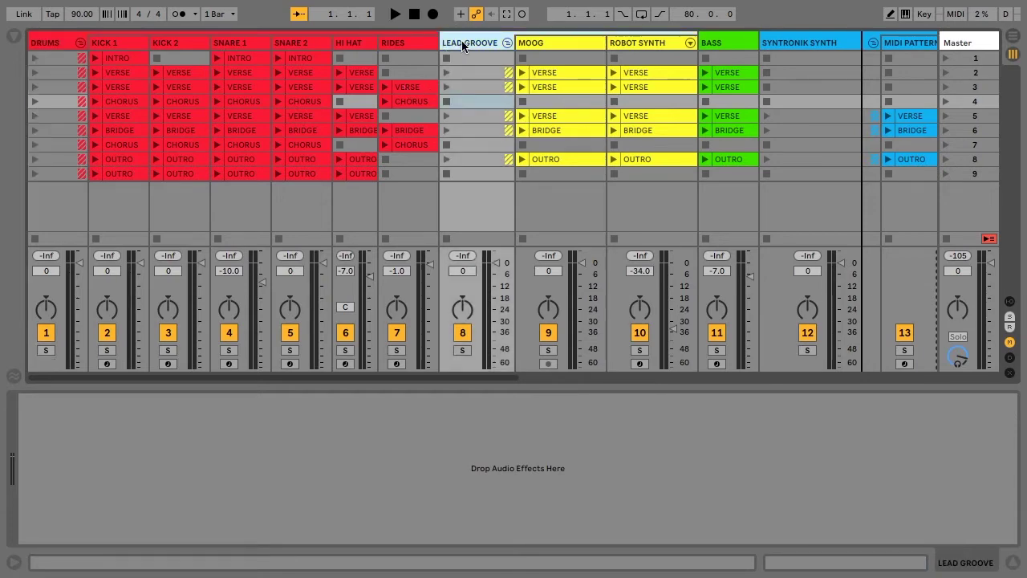
left_click(716, 44)
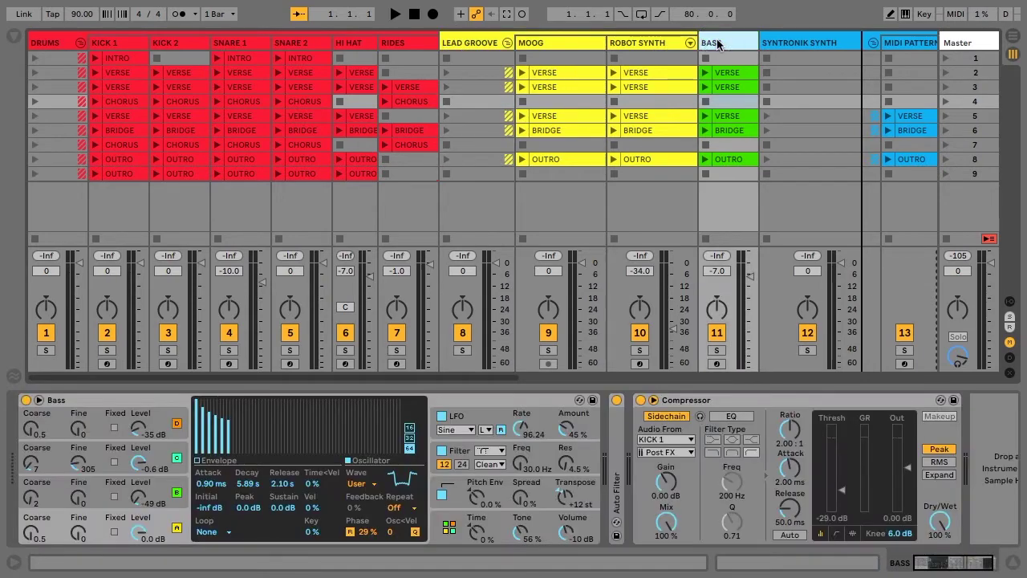
key("Right")
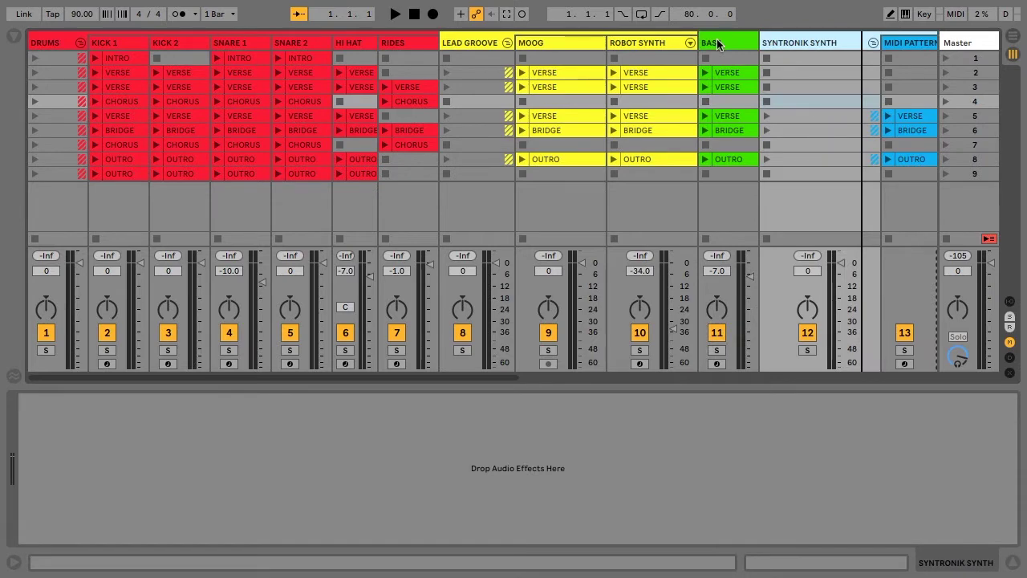
key("Right")
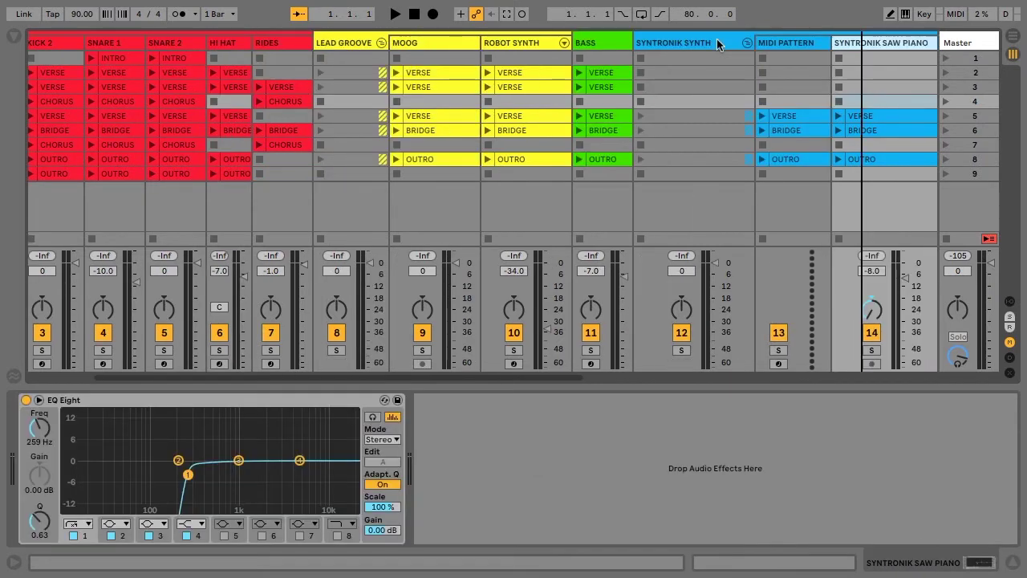
key("ctrl+d")
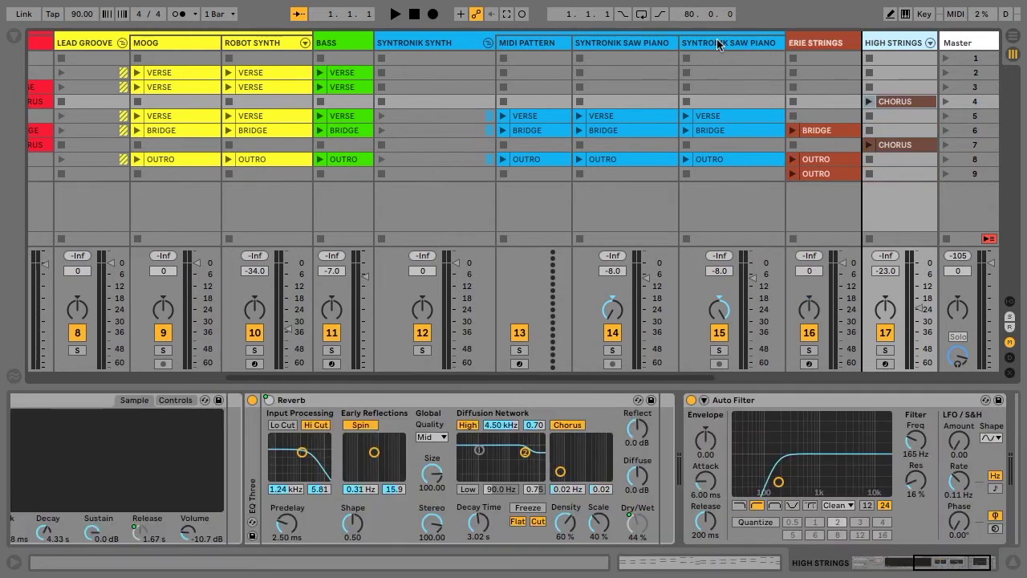
left_click(803, 42)
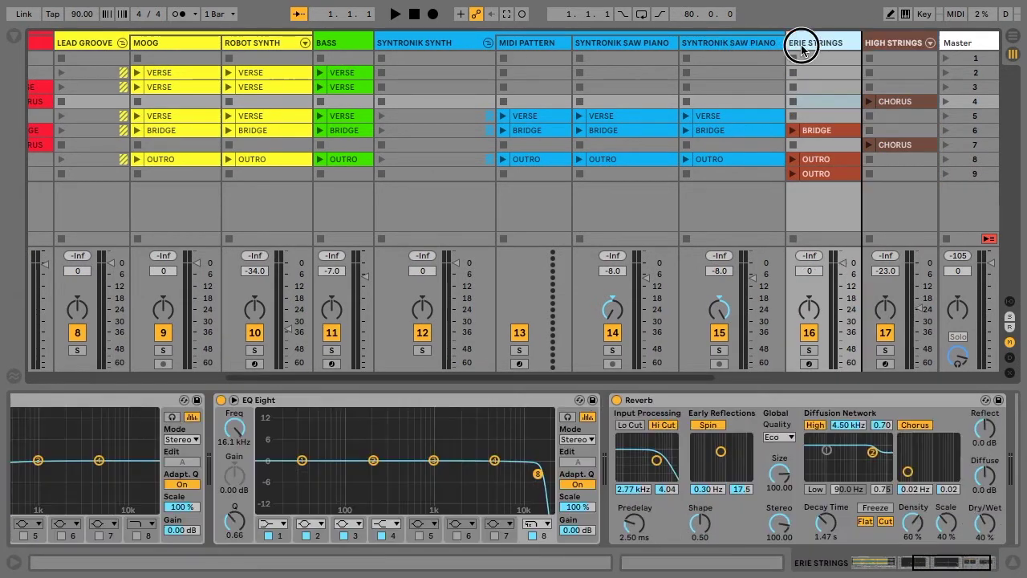
left_click(891, 42)
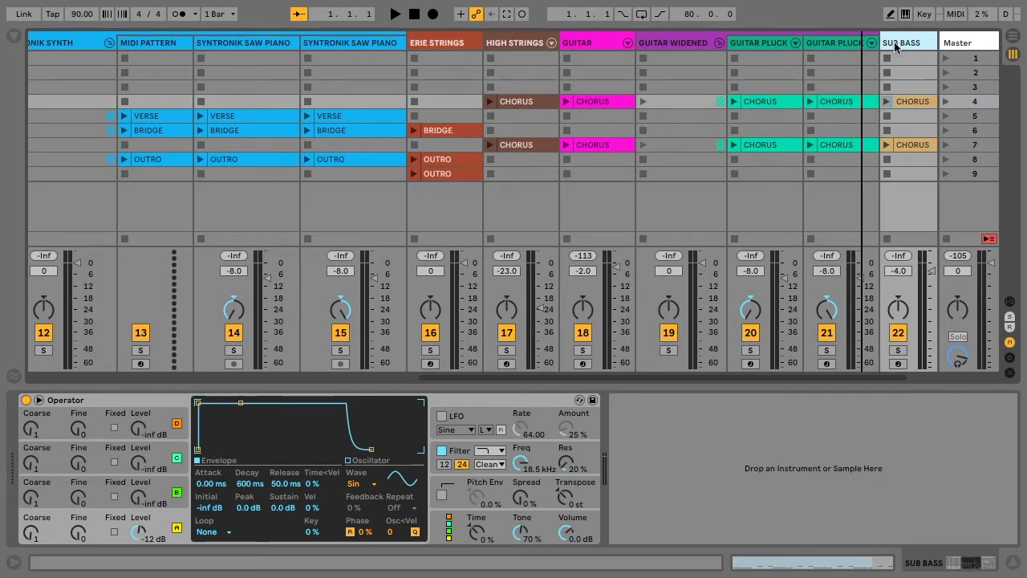
- Return to the Drums group and examine the devices on its kick, snare, hi-hat and rides tracks
left_click(481, 67)
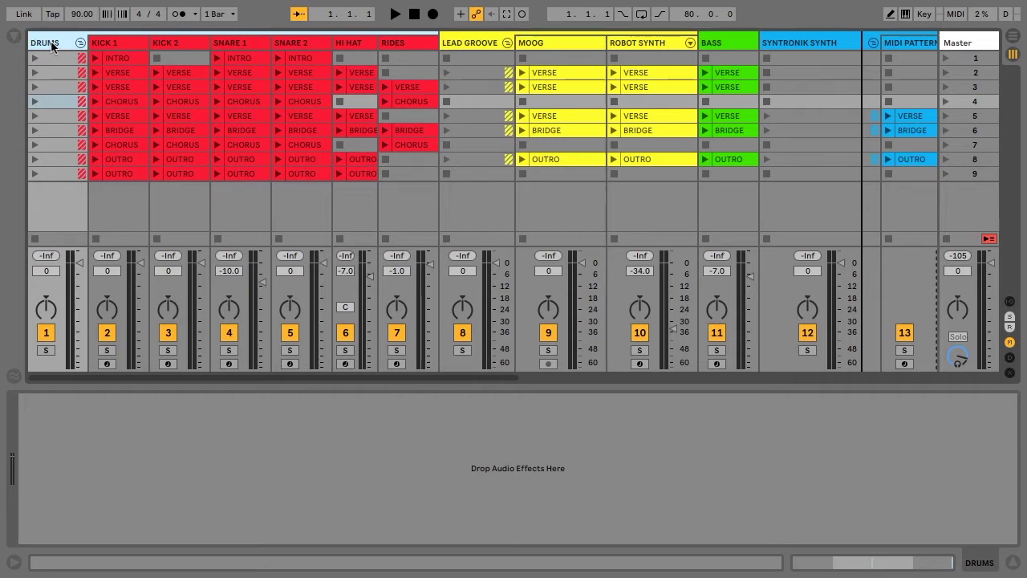
left_click(112, 45)
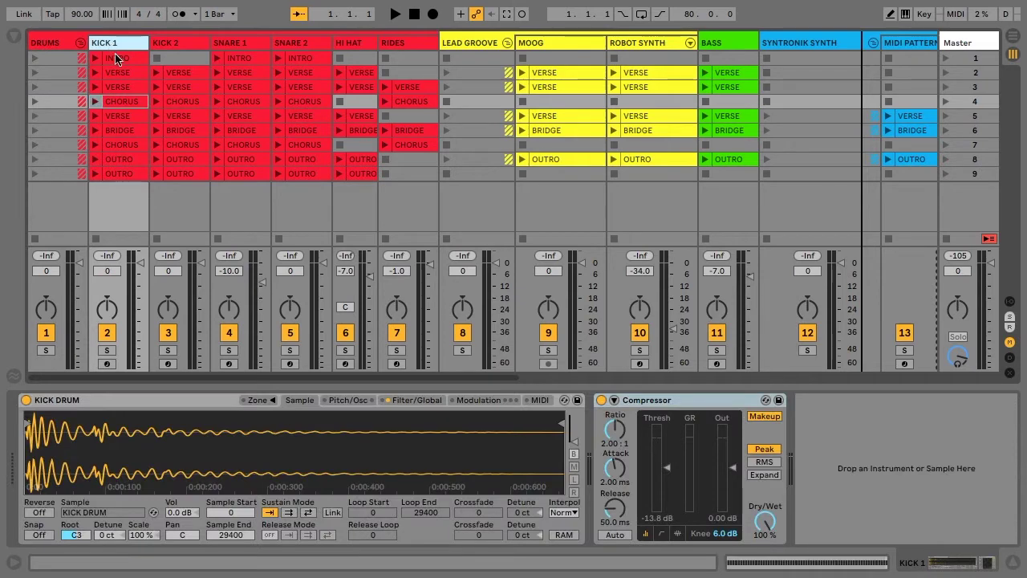
left_click(168, 46)
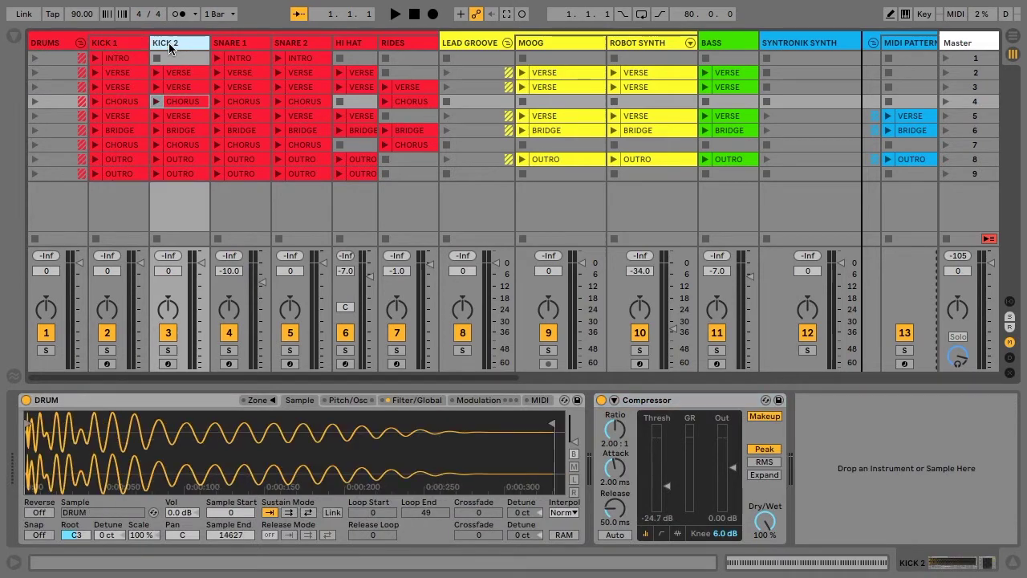
left_click(232, 45)
left_click(276, 45)
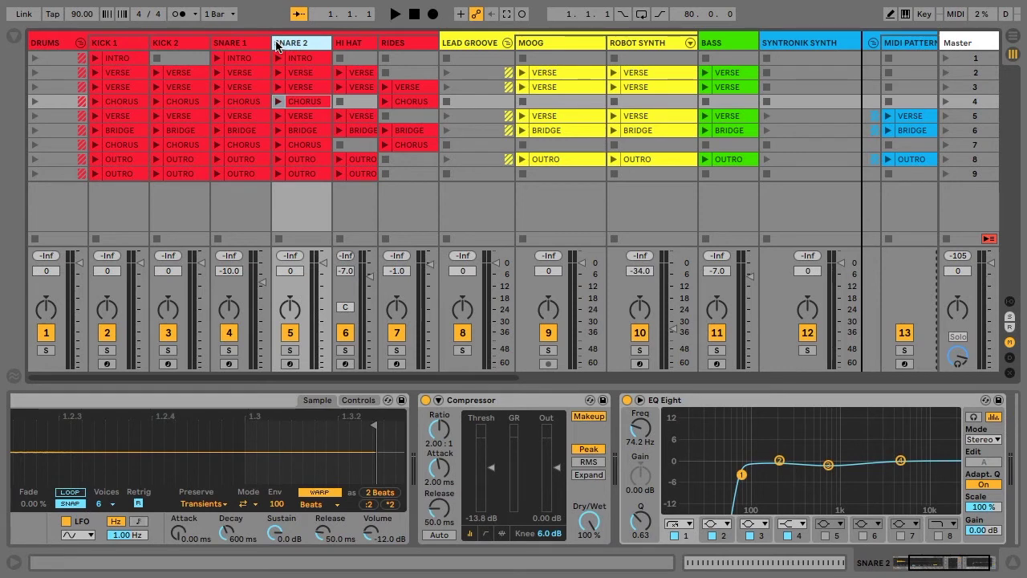
left_click(343, 46)
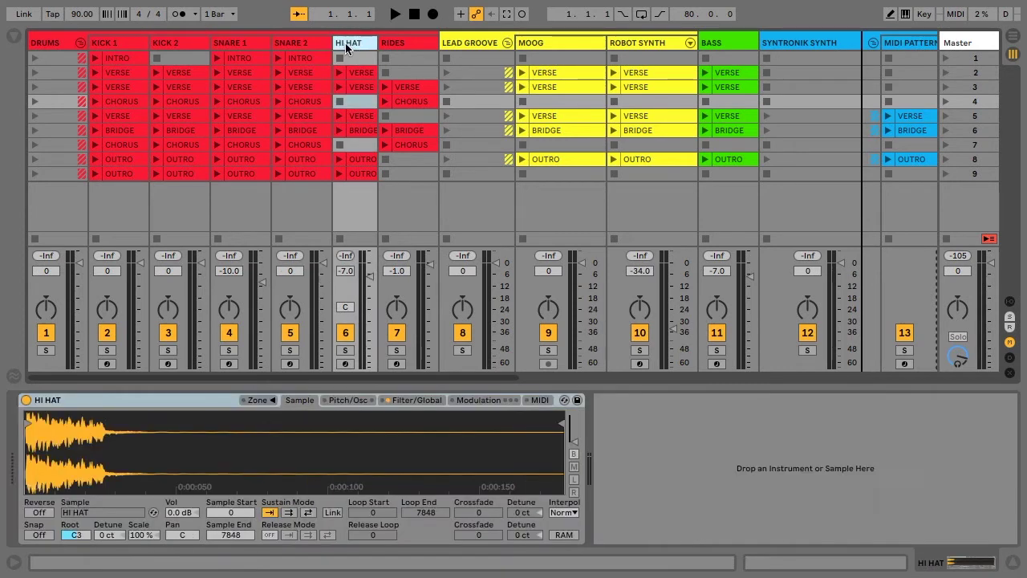
left_click(393, 46)
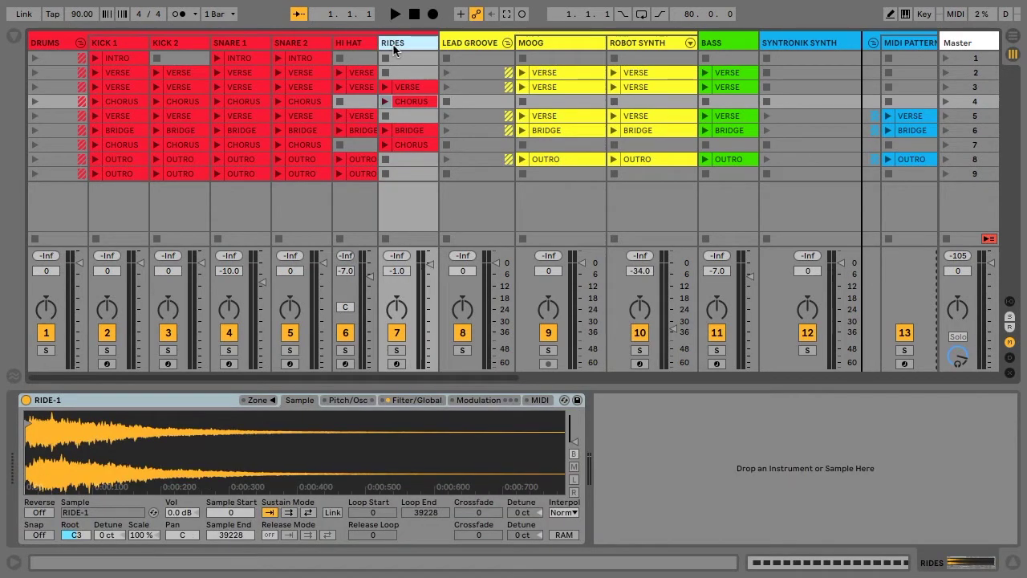
- Select the KICK DRUM Sampler device on the Kick 1 track
left_click(119, 44)
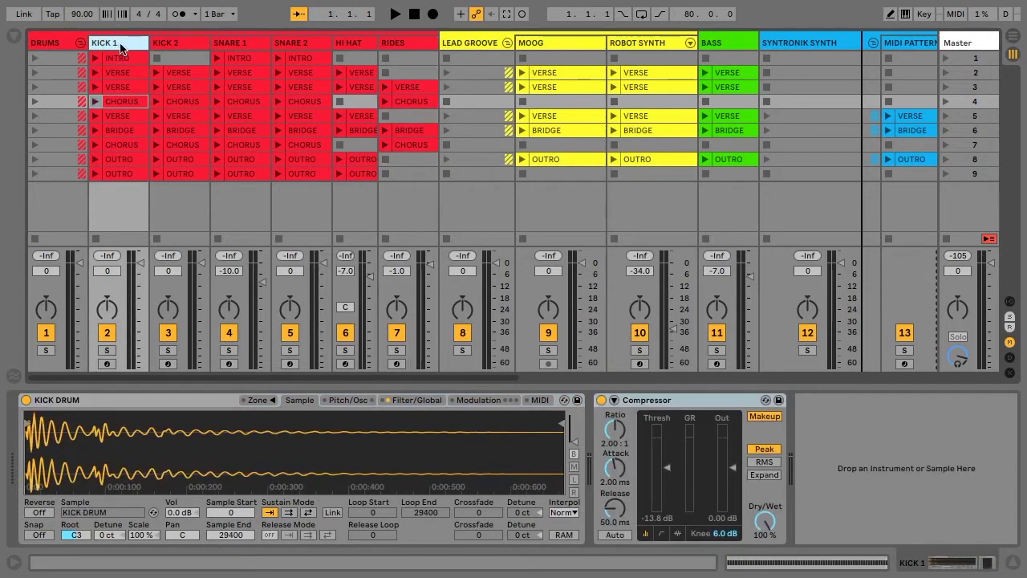
left_click(134, 407)
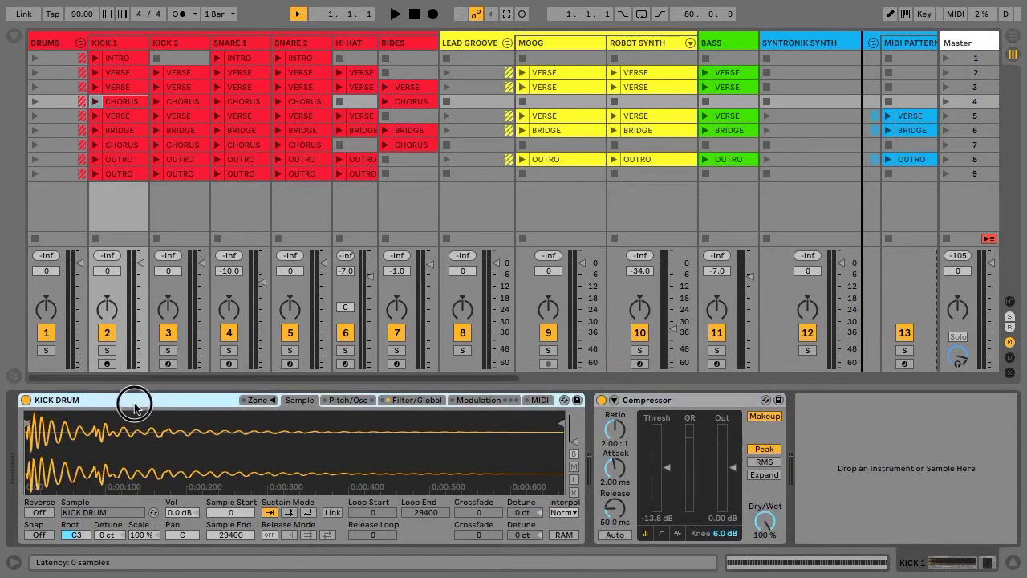
- Examine the Compressor on the Kick 1 track and the notes of its scene 4 CHORUS clip
left_click(637, 403)
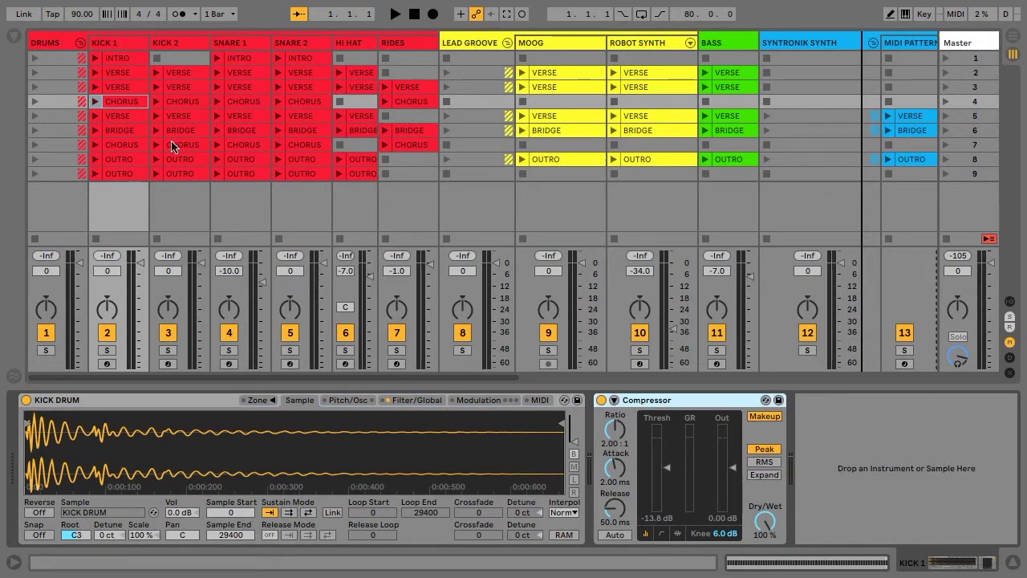
left_click(126, 105)
left_click(126, 105)
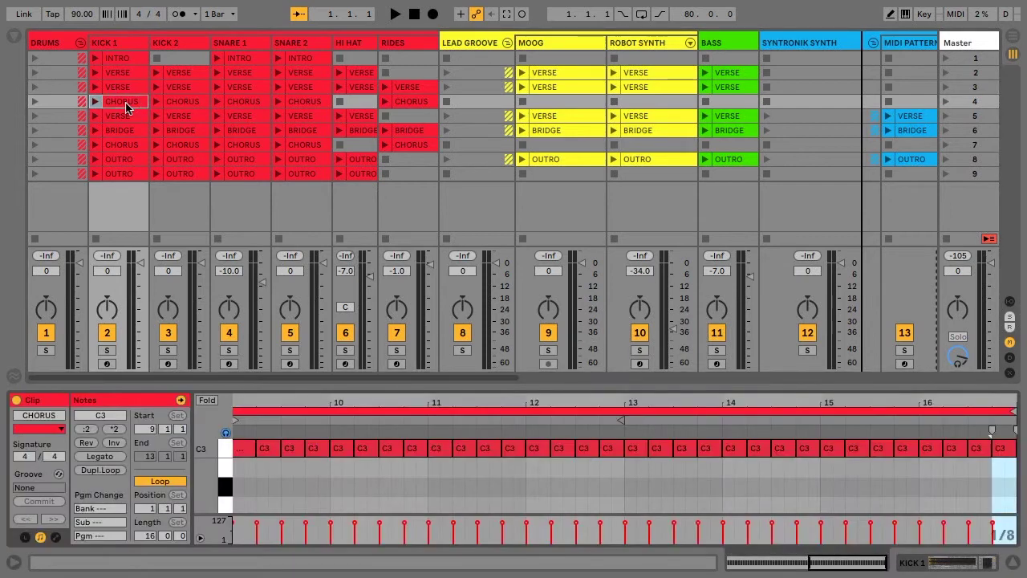
- Examine the DRUM Sampler and Compressor threshold on the Kick 2 track, along with the notes of its scene 4 CHORUS clip
left_click(169, 44)
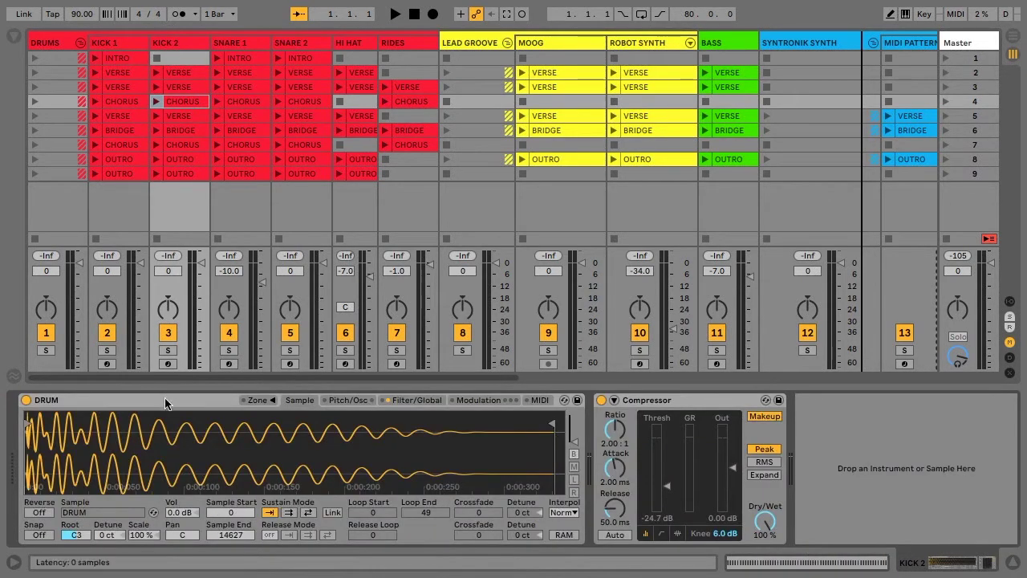
left_click(166, 401)
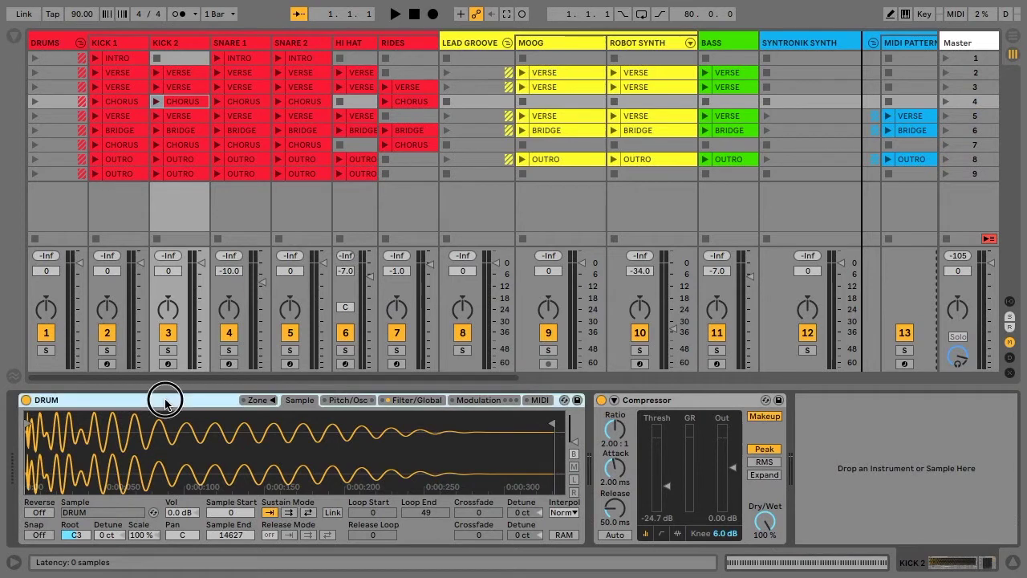
left_click(649, 417)
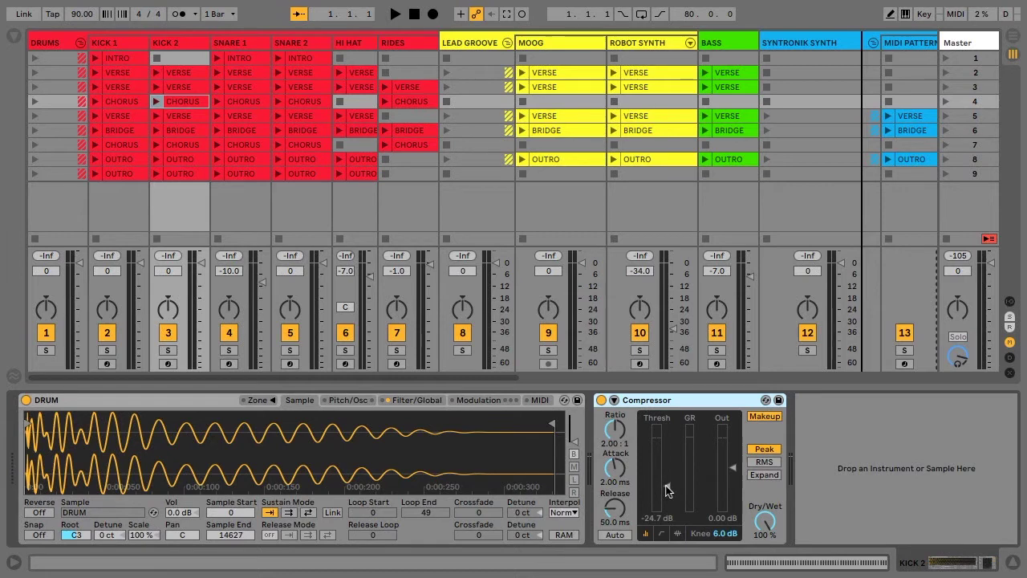
left_click(668, 489)
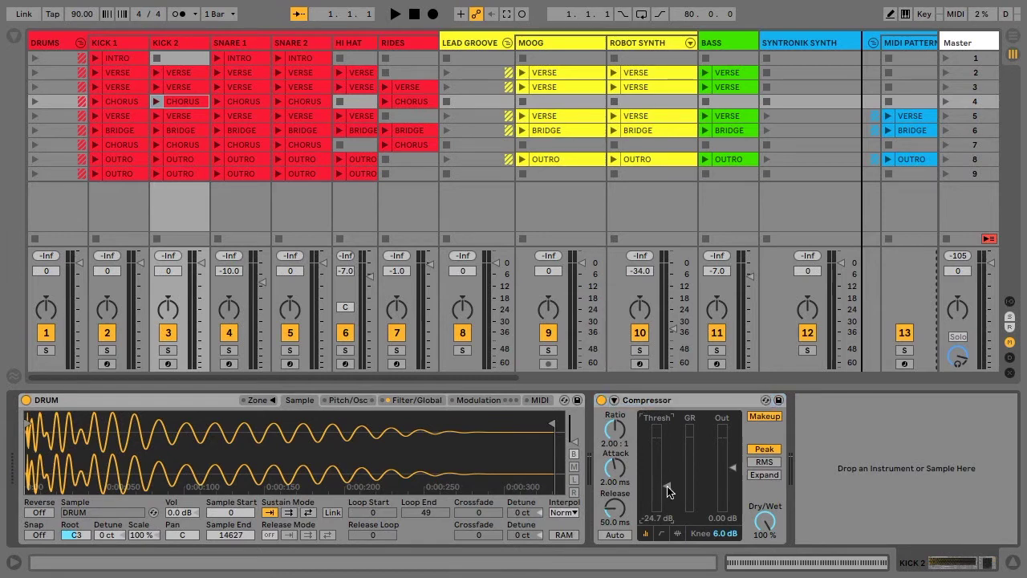
left_click(179, 110)
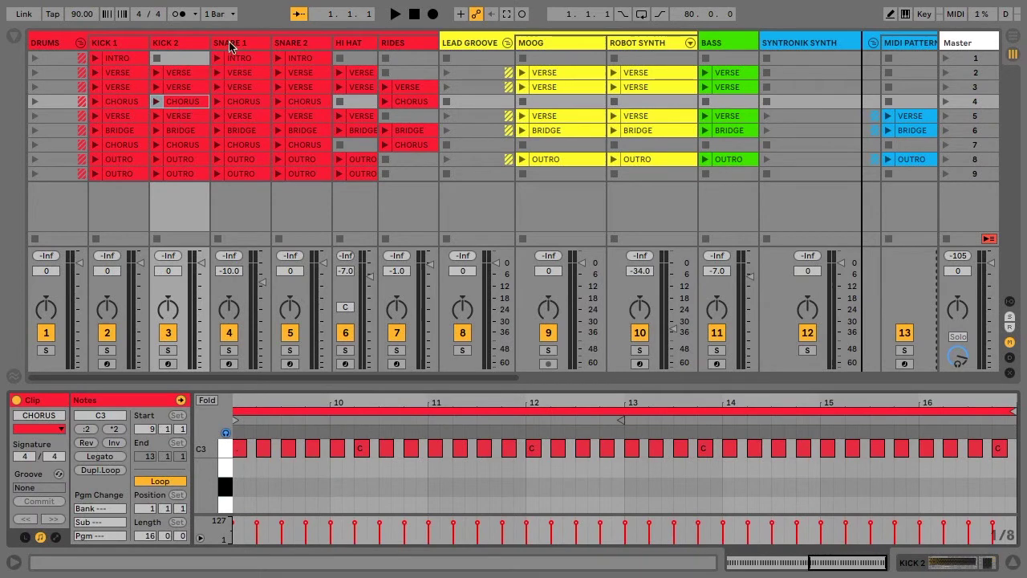
- Examine the SNARE Simpler and Compressor on the Snare 1 track, along with the notes of its scene 4 CHORUS clip
left_click(228, 44)
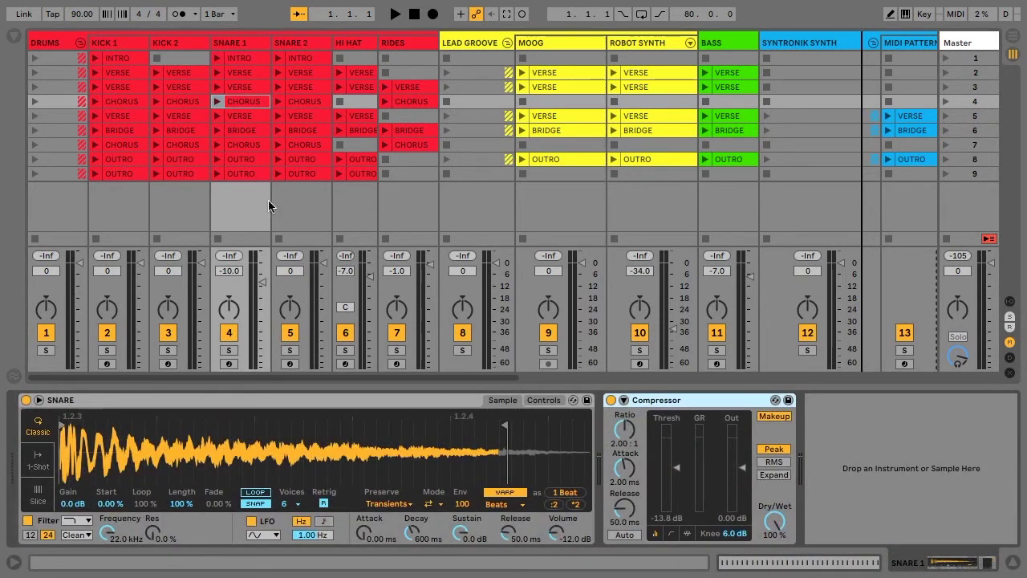
left_click(193, 405)
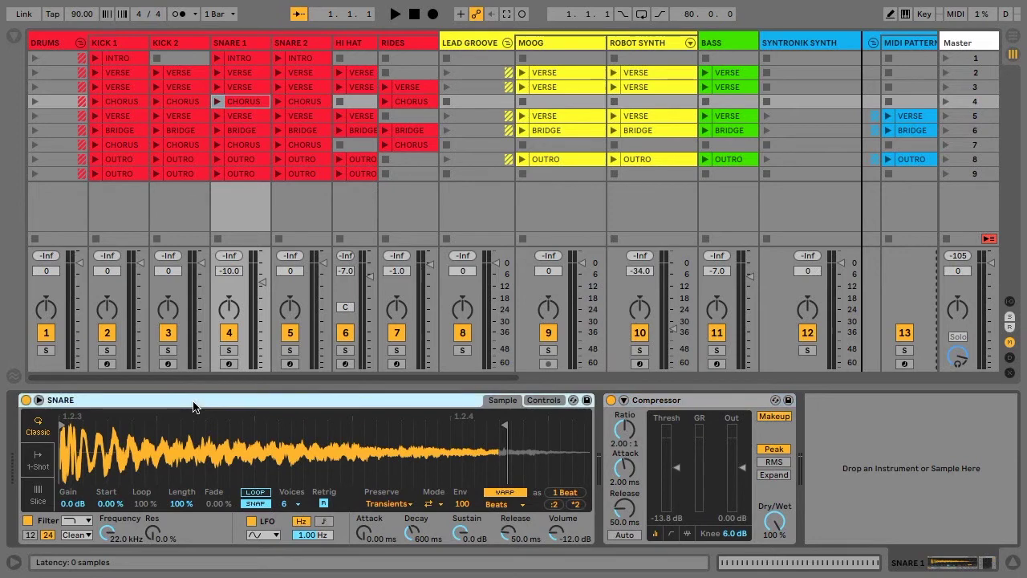
left_click(638, 400)
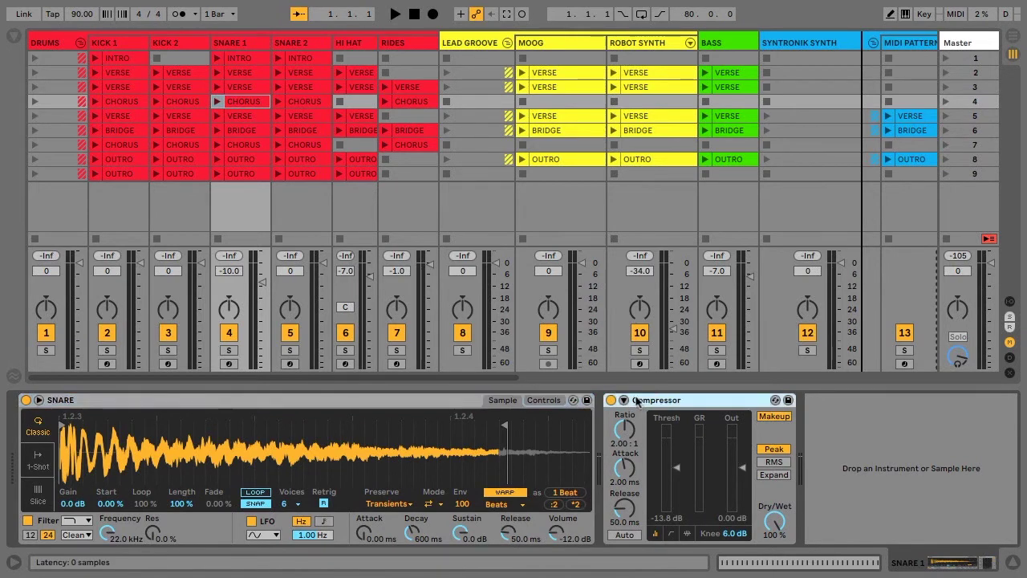
left_click(251, 109)
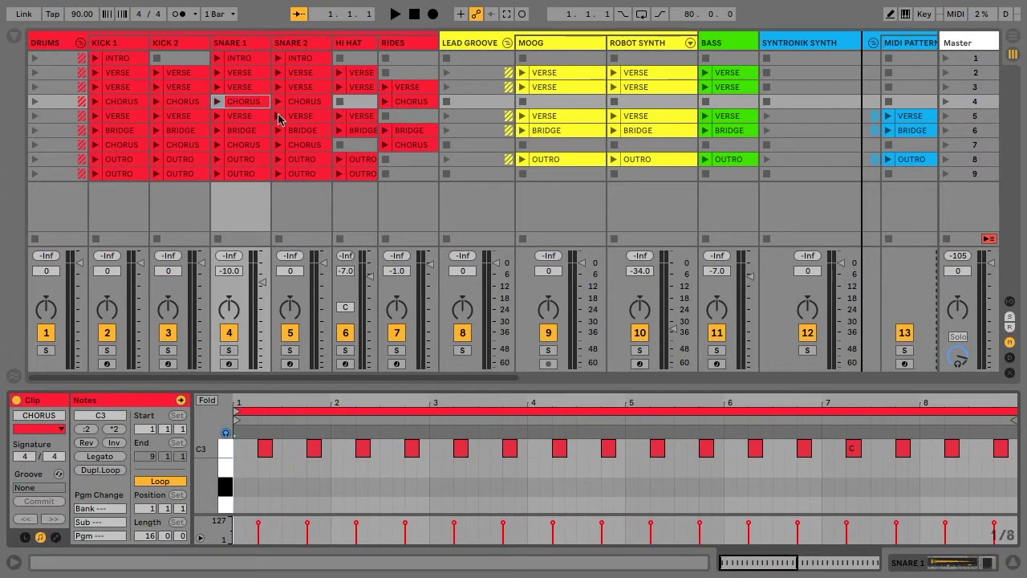
- Examine the Simpler, Compressor and EQ Eight on the Snare 2 track, along with the notes of its scene 4 CHORUS clip
left_click(293, 46)
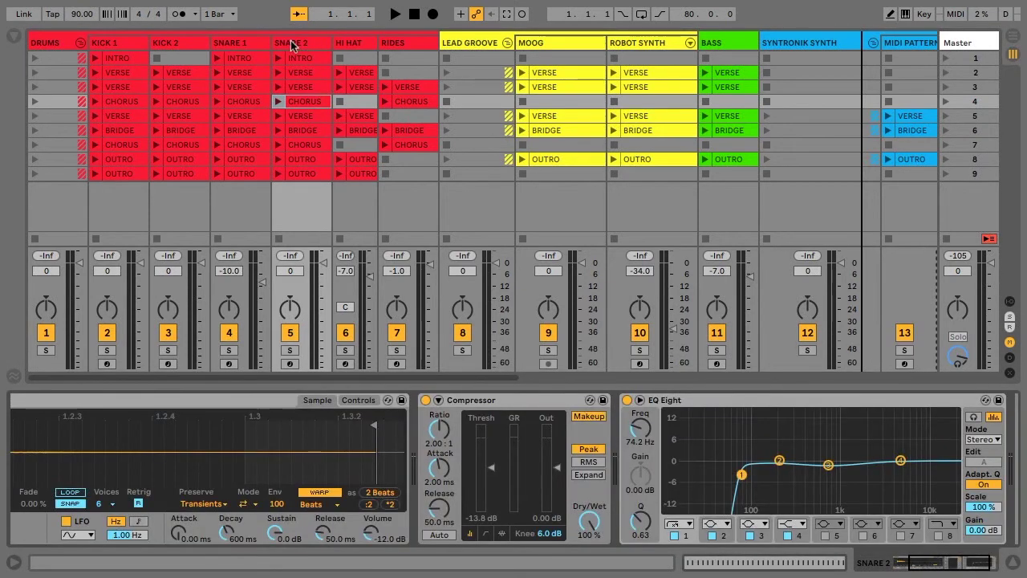
left_click(138, 406)
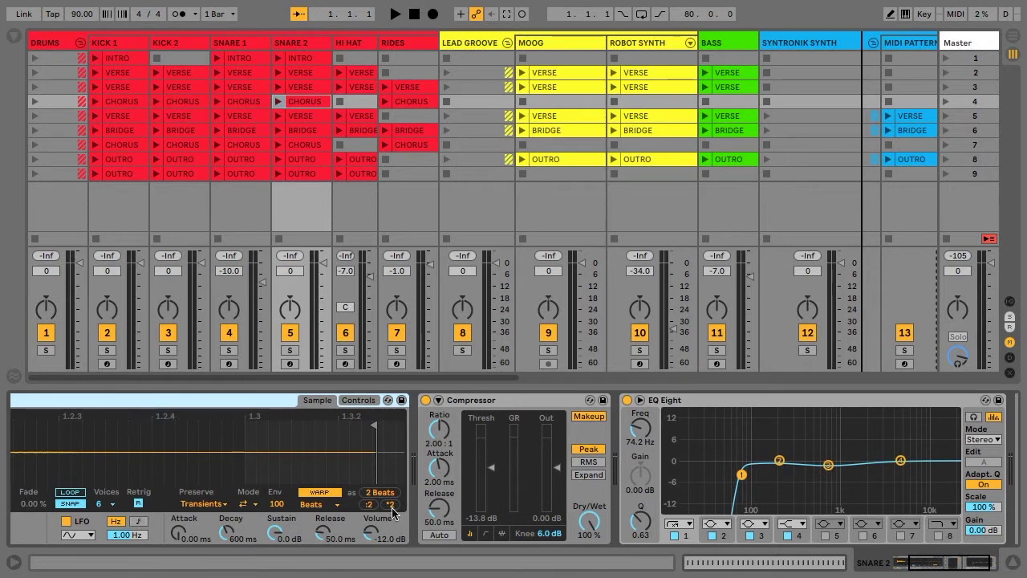
left_click(513, 414)
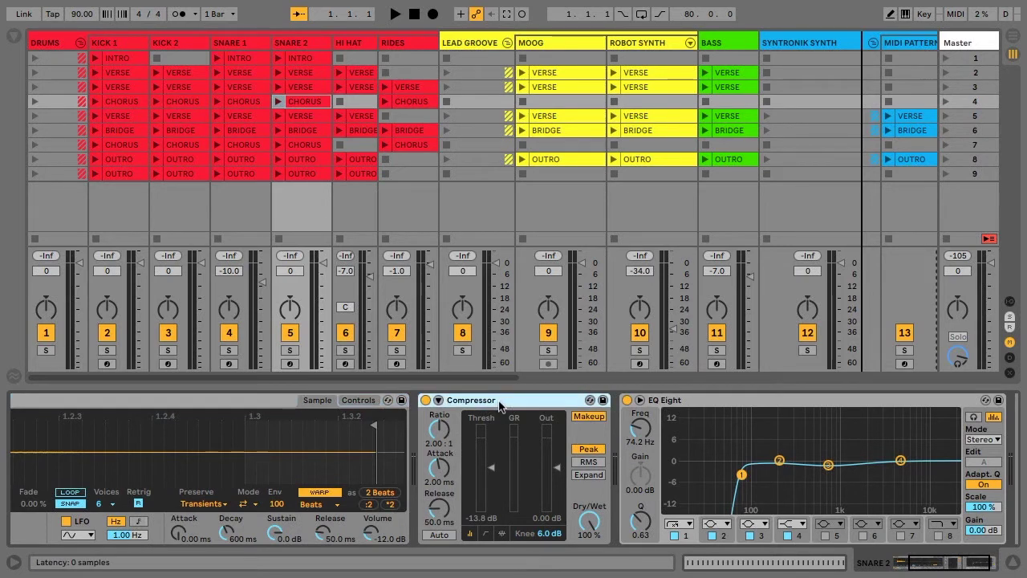
left_click(663, 401)
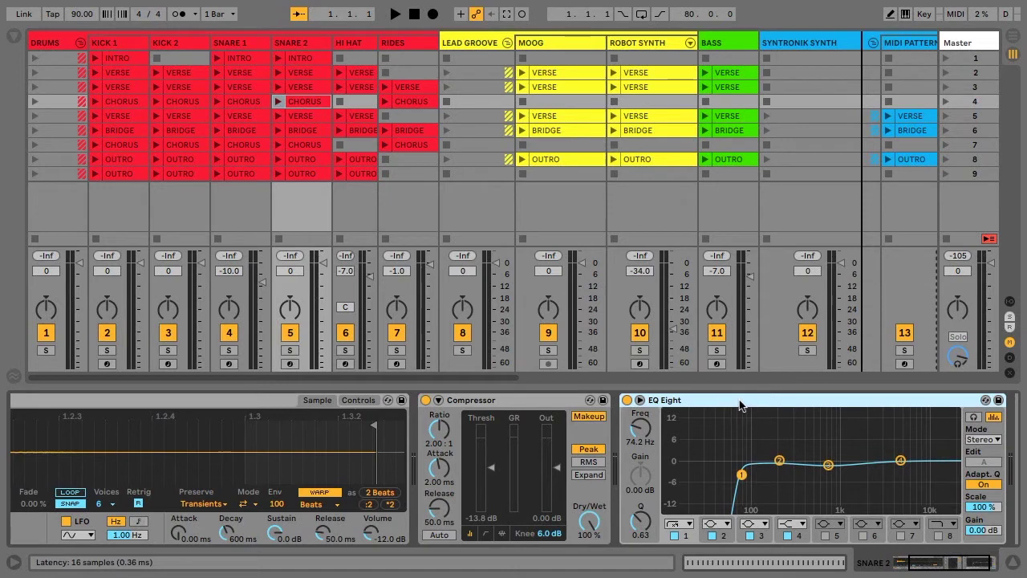
left_click(310, 106)
double_click(310, 106)
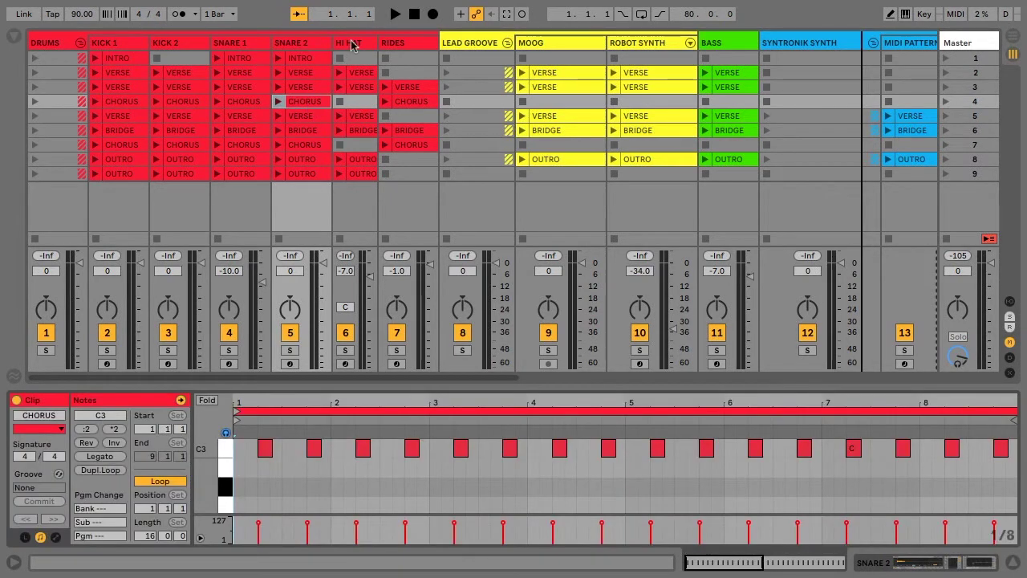
- Examine the HI HAT Sampler on the Hi Hat track, folding and unfolding the device
left_click(350, 44)
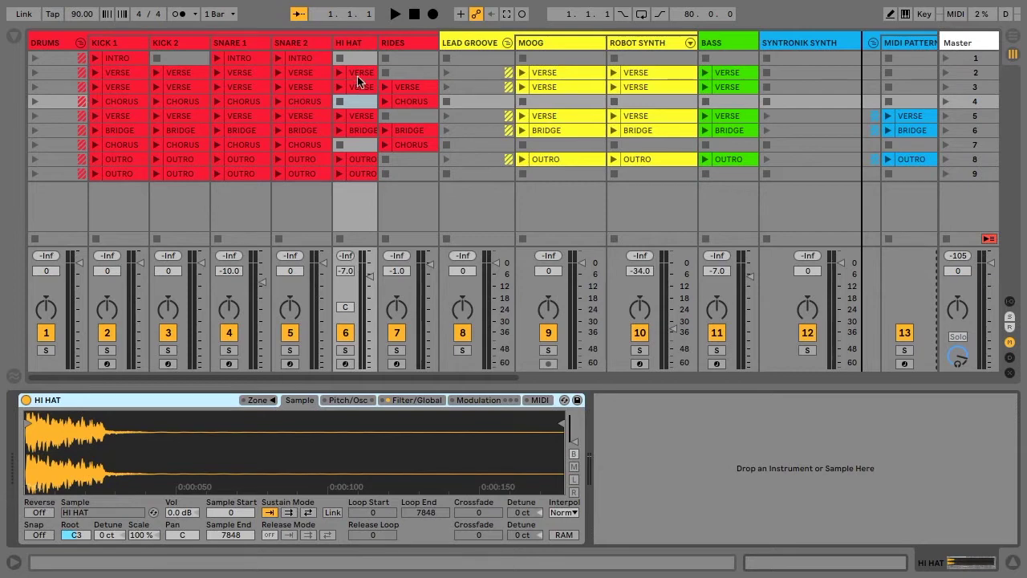
double_click(185, 399)
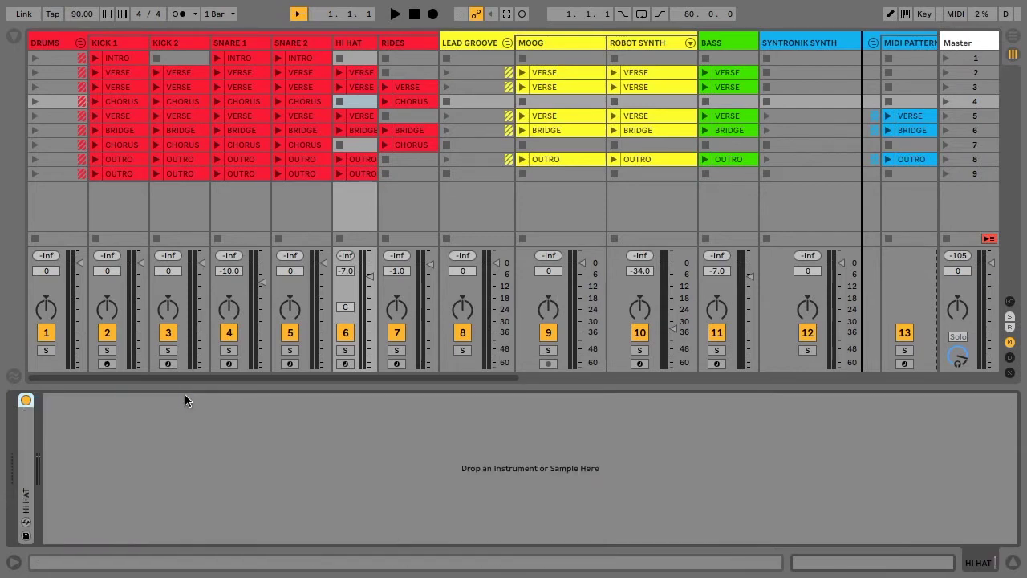
double_click(25, 461)
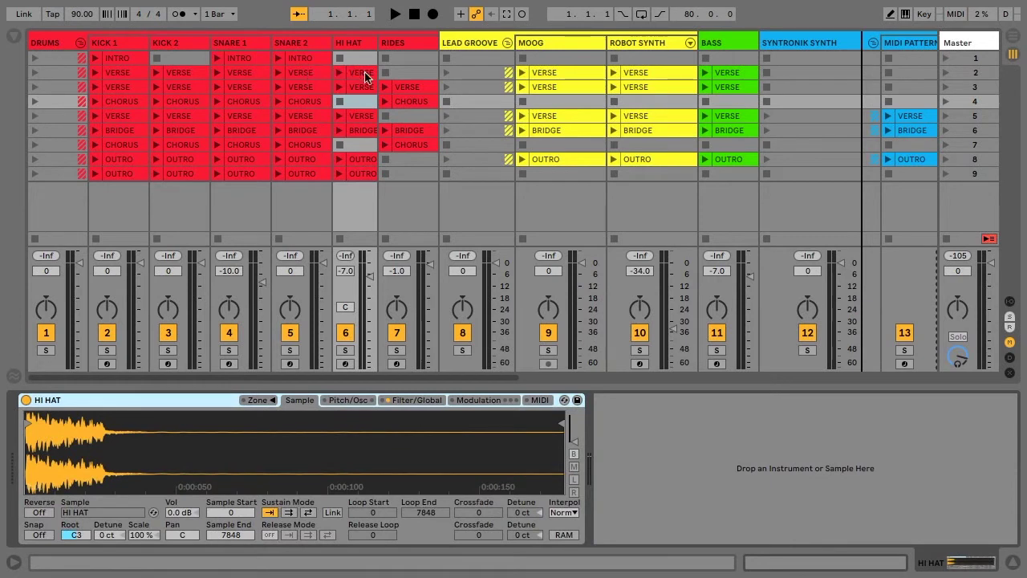
- Rename the Sampler device on the Hi Hat track as CLOSED HI HAT
right_click(54, 405)
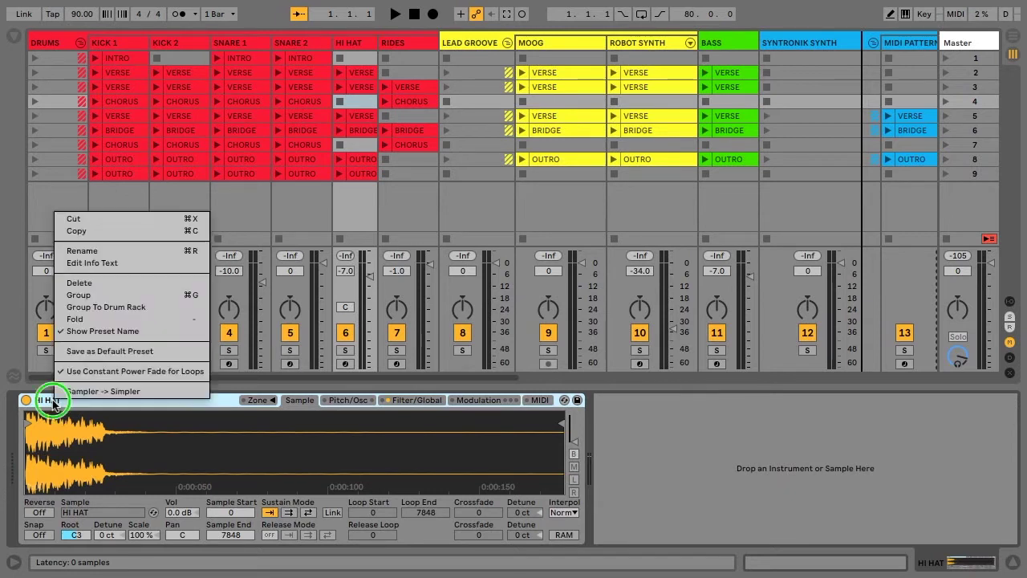
left_click(93, 251)
type("CL")
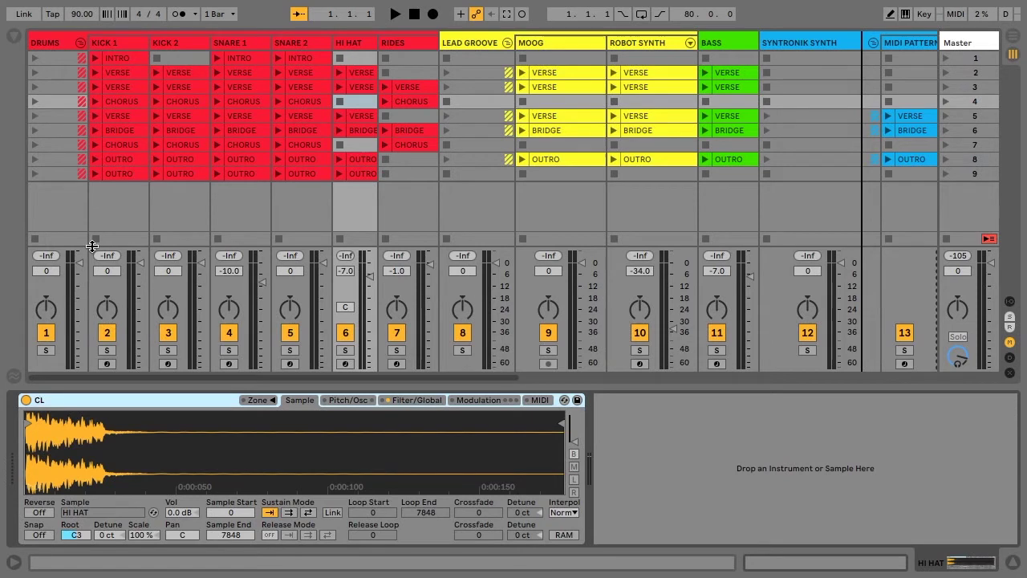
type("OSED HI HAT")
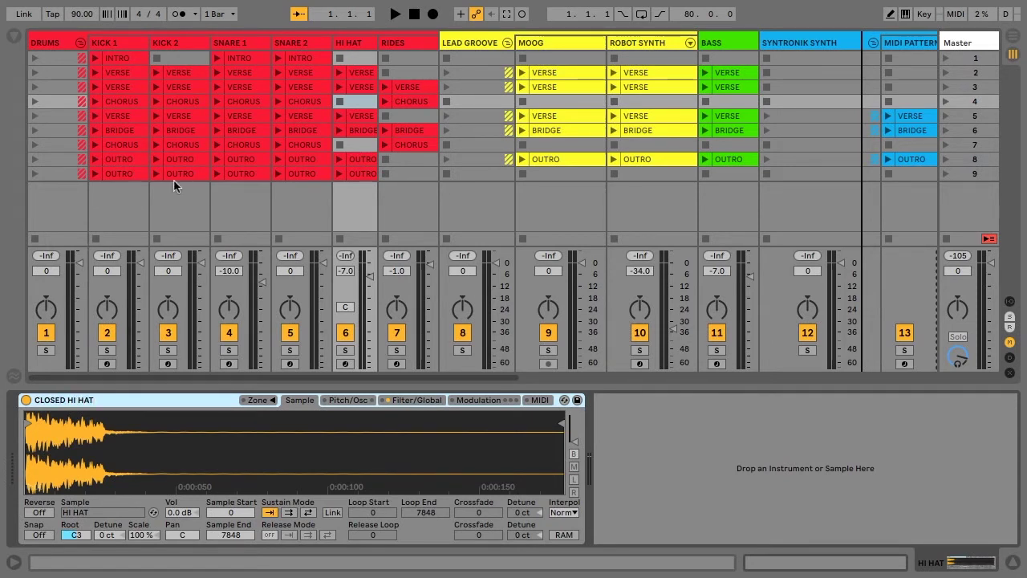
- View the notes of the scene 2 VERSE clip on the Hi Hat track
left_click(359, 75)
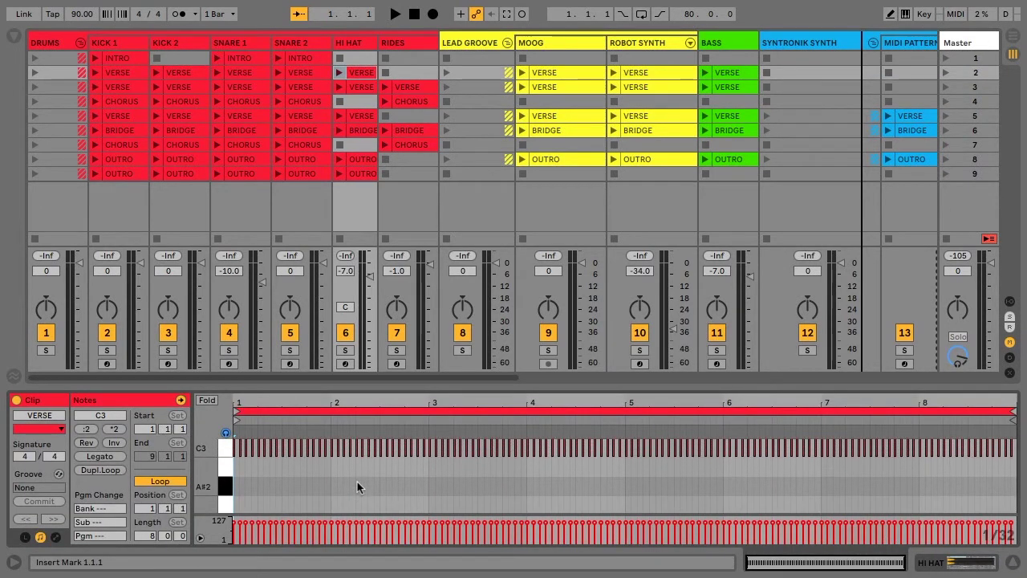
scroll(357, 482, "up", 1)
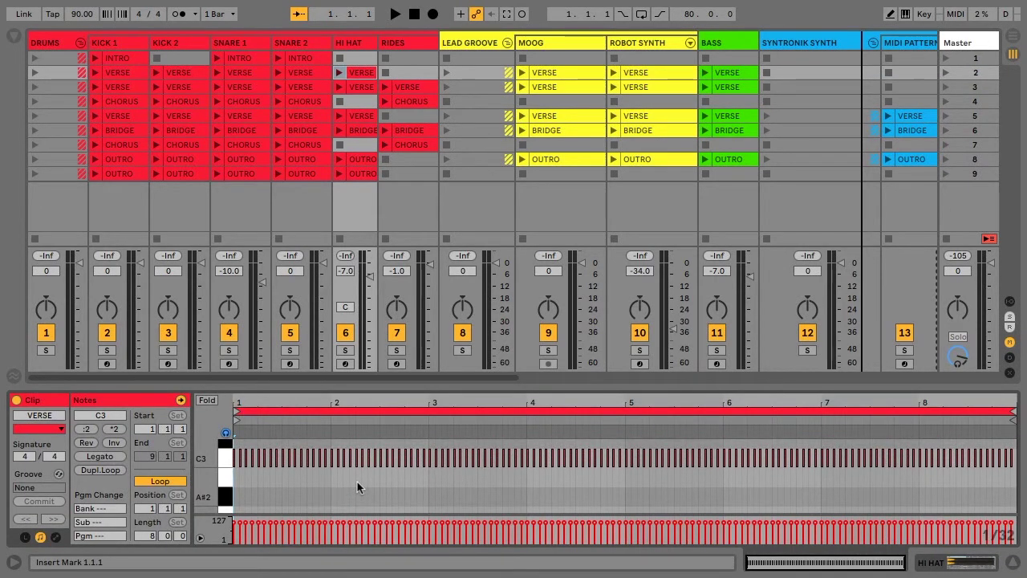
- Examine the RIDE-1 Sampler on the Rides track and the notes of its scene 3 VERSE clip
left_click(404, 46)
left_click(403, 46)
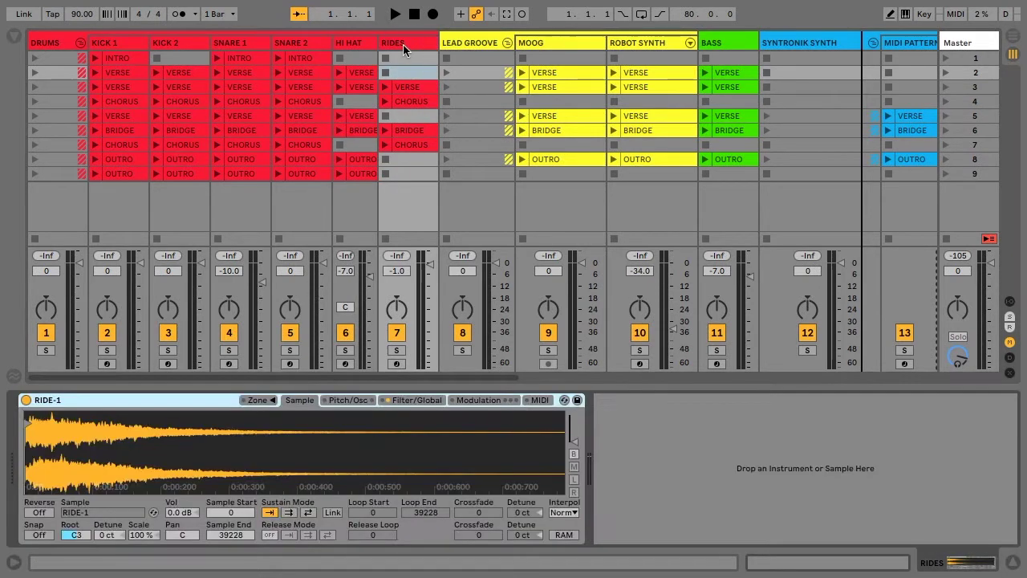
left_click(156, 397)
left_click(414, 94)
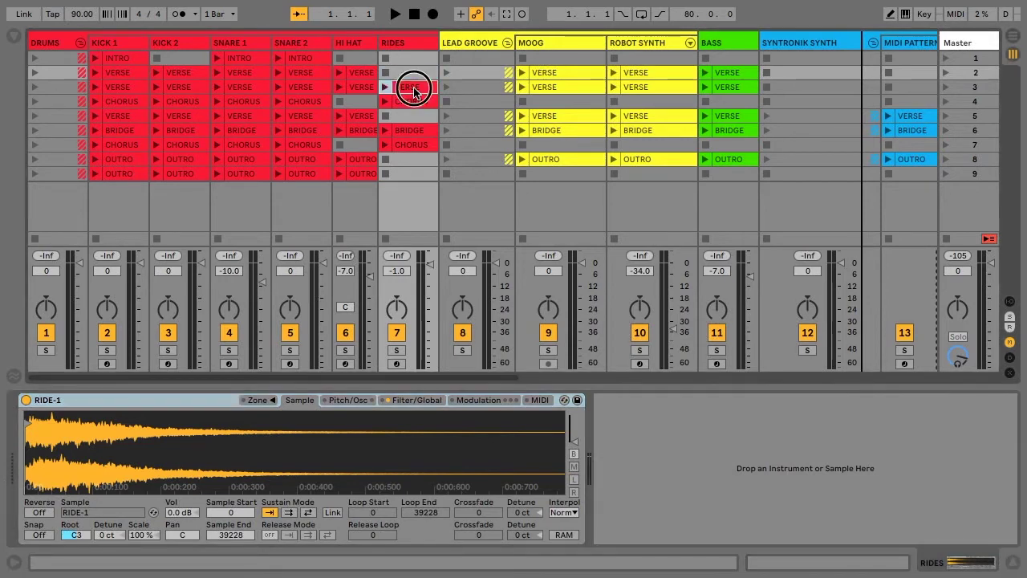
double_click(414, 93)
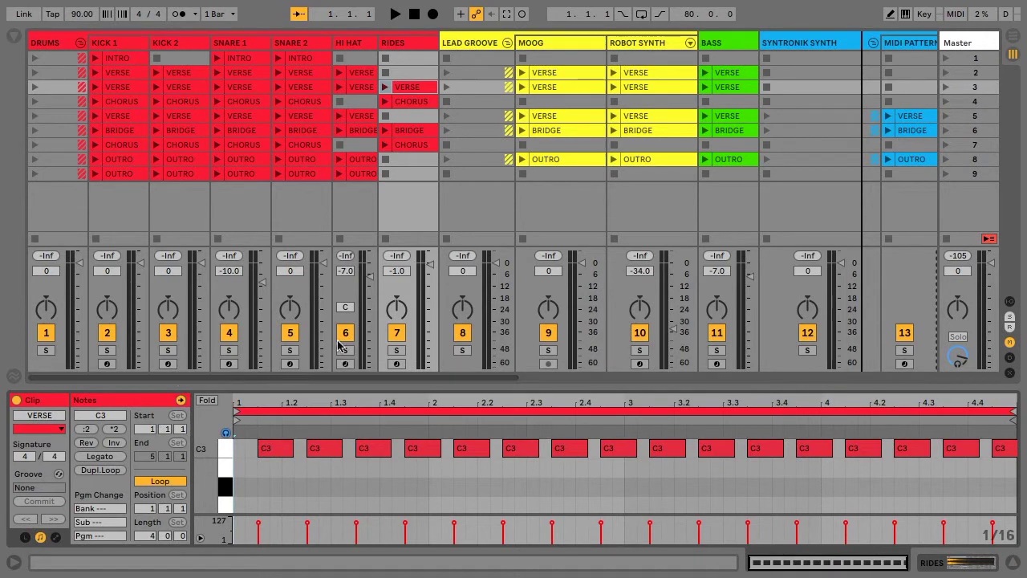
- Go to the Lead Groove group and examine the MOOG LEAD.aif waveform in the Moog track's scene 3 and scene 2 VERSE clips
left_click(461, 44)
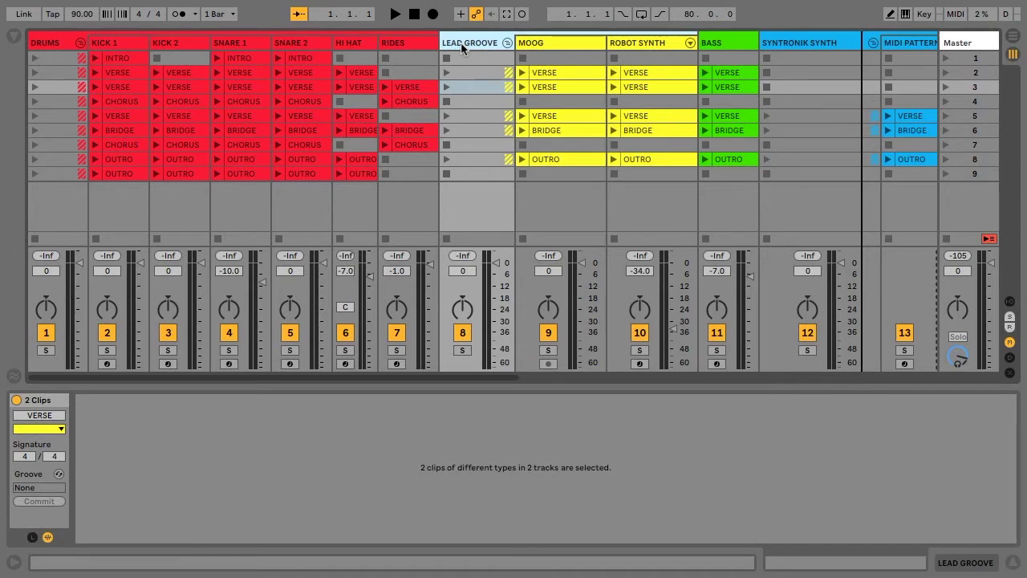
left_click(541, 44)
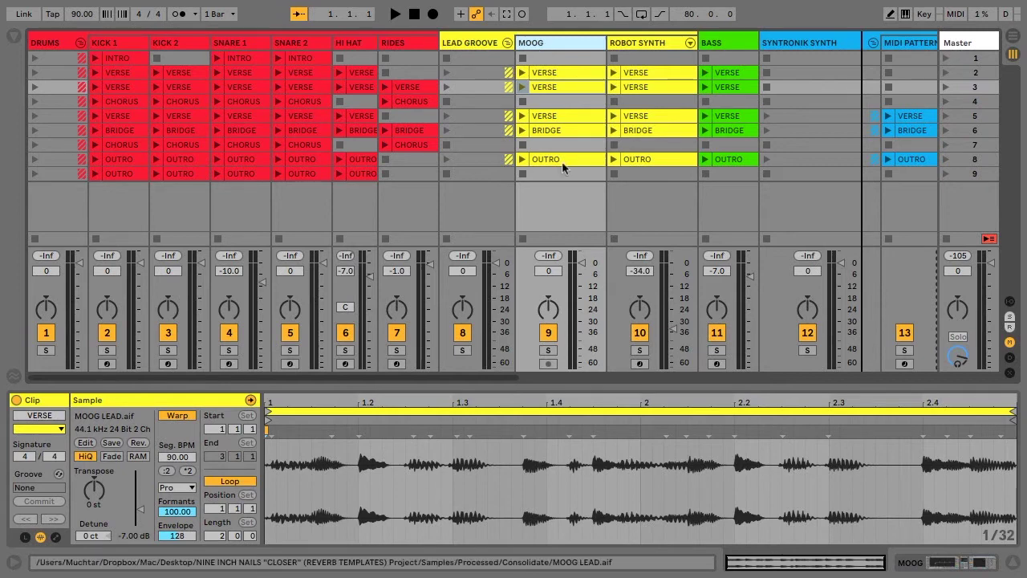
left_click_drag(283, 471, 1016, 469)
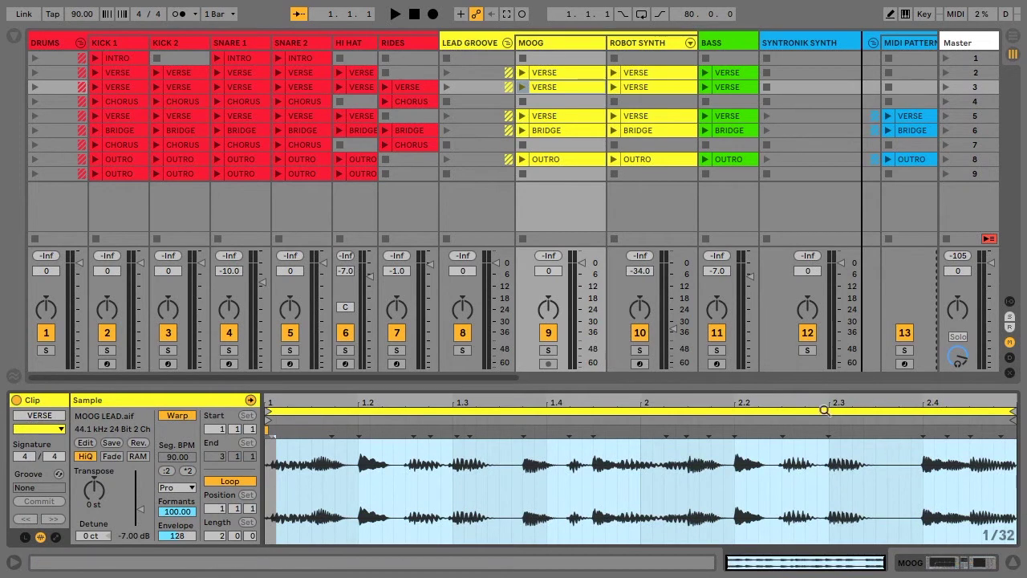
left_click(556, 70)
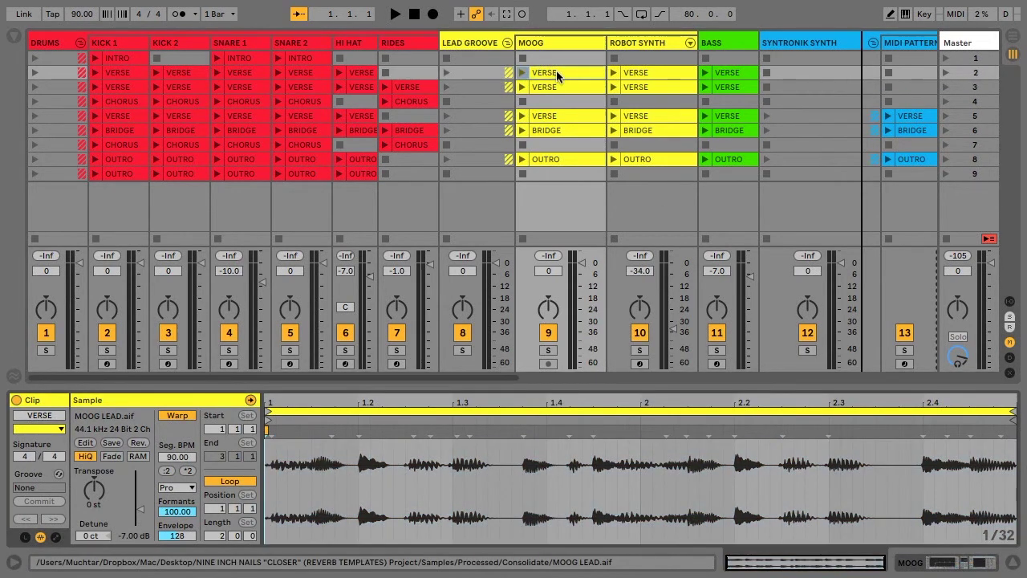
- Examine the CLOSER SYNTH Sampler on the Robot Synth track and show the macro controls of its Instrument Rack
left_click(632, 42)
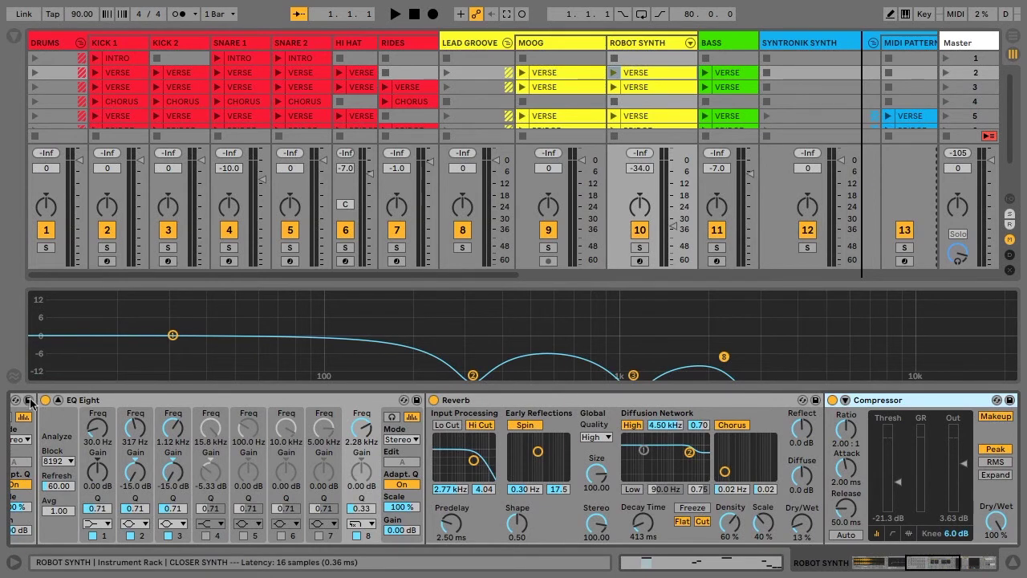
left_click(93, 401)
scroll(94, 400, "up", 5)
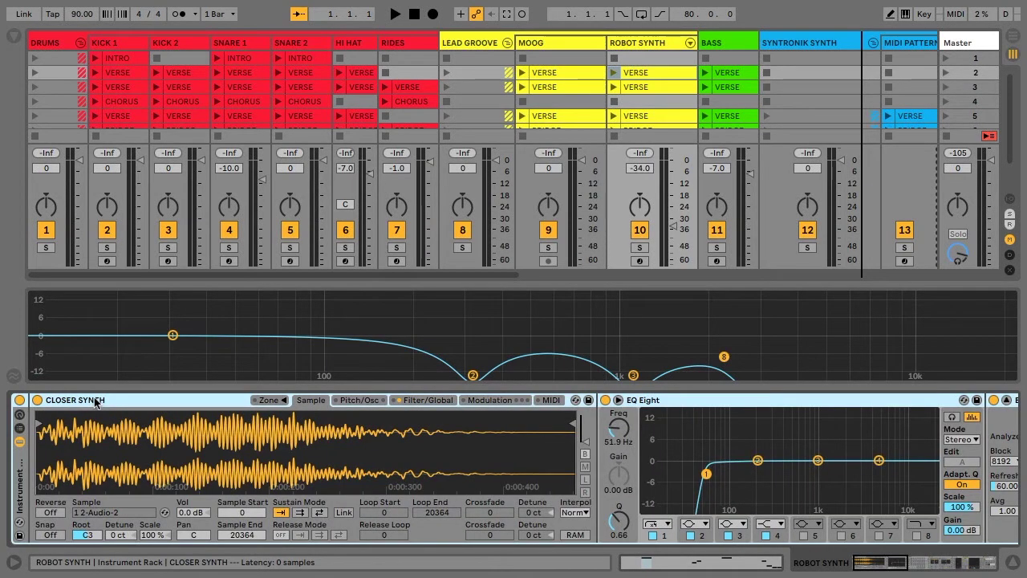
left_click(18, 477)
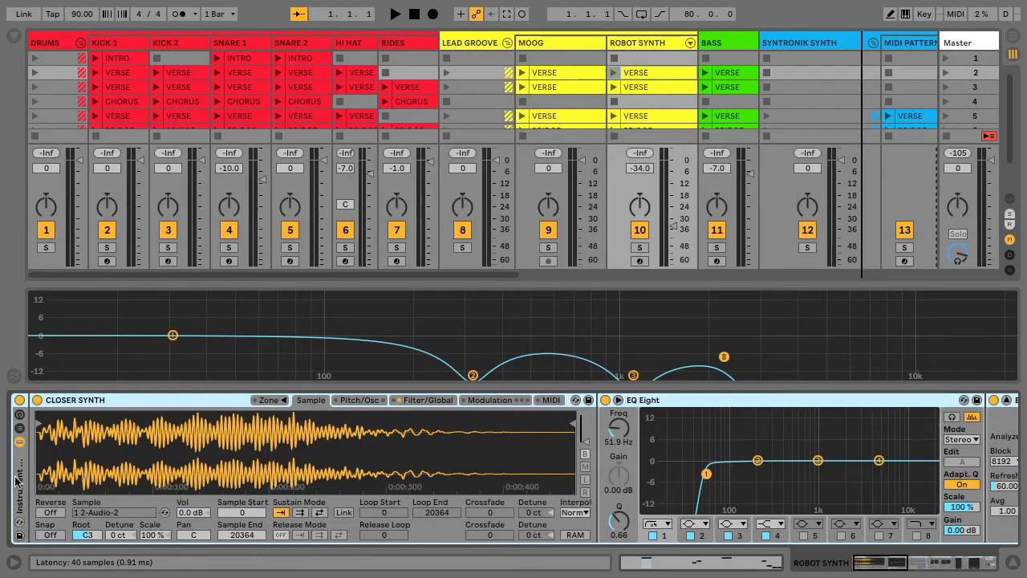
left_click(18, 427)
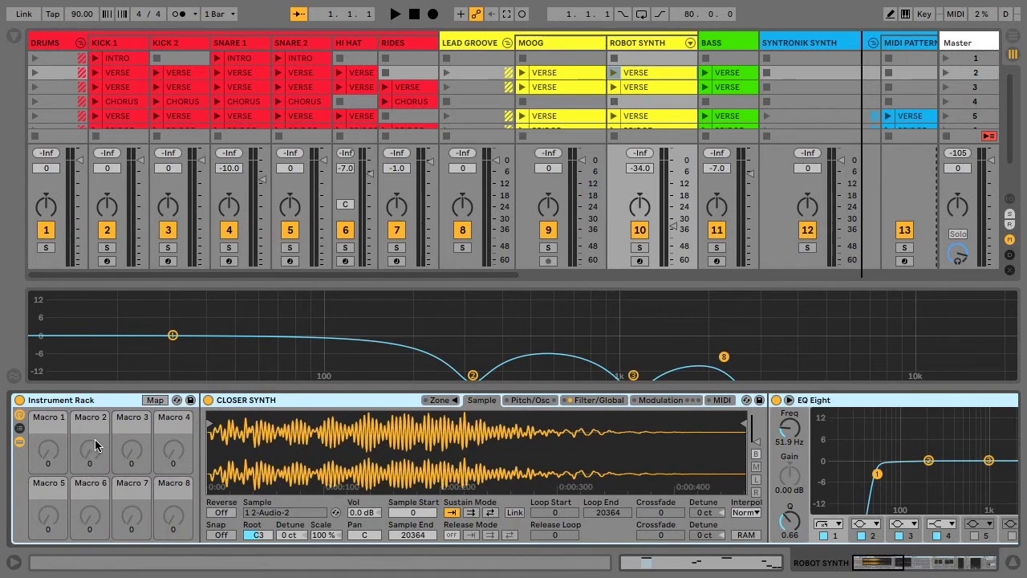
- Hide the macro controls of the Robot Synth track's Instrument Rack and examine its two EQ Eight devices and Reverb
left_click(18, 427)
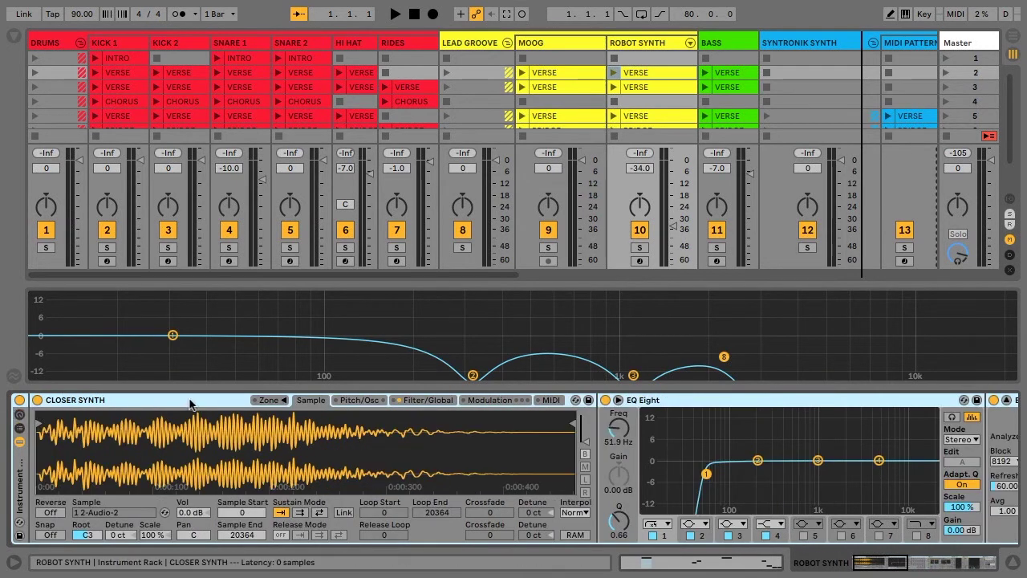
left_click(669, 402)
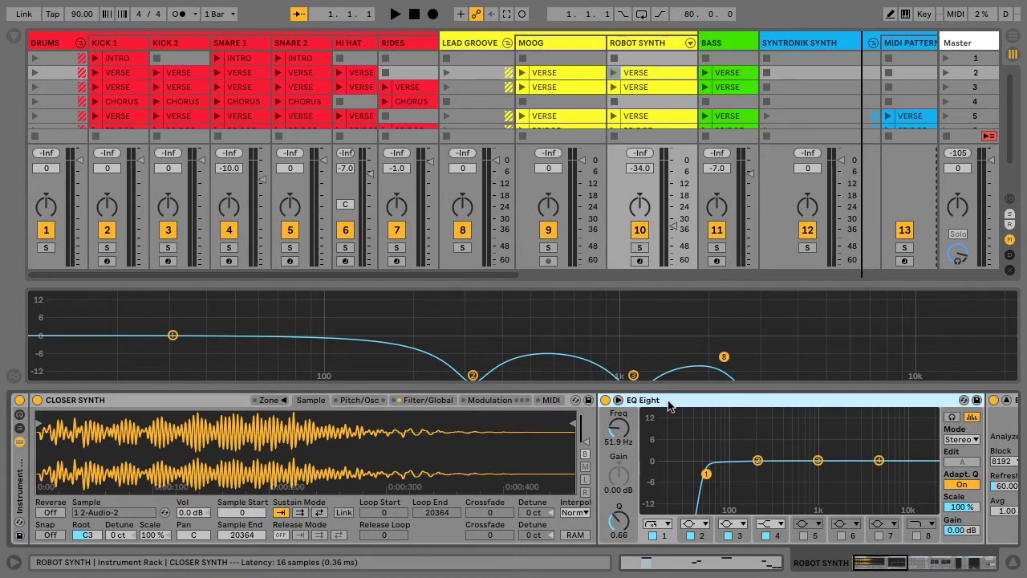
scroll(669, 404, "right", 5)
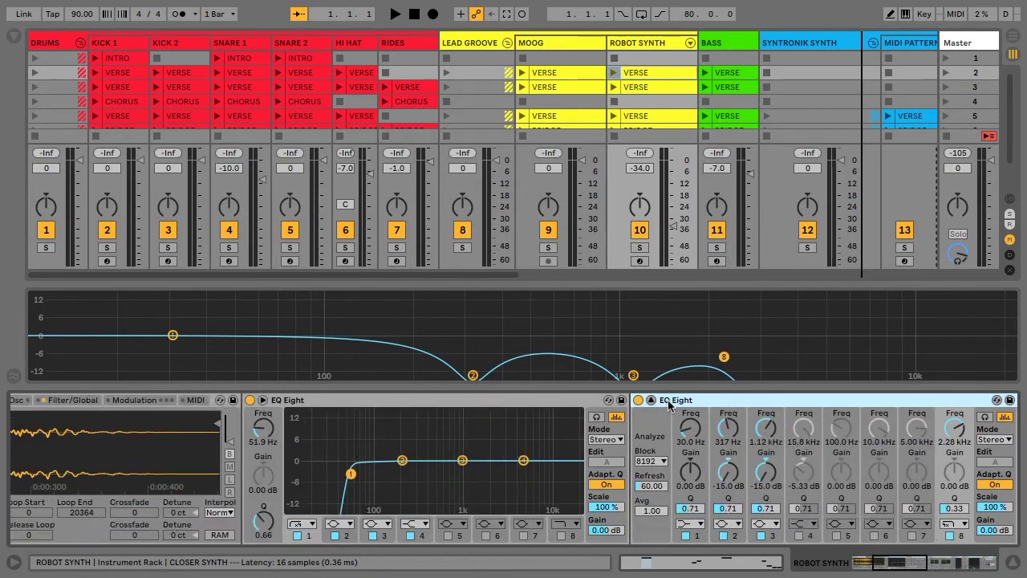
left_click(669, 404)
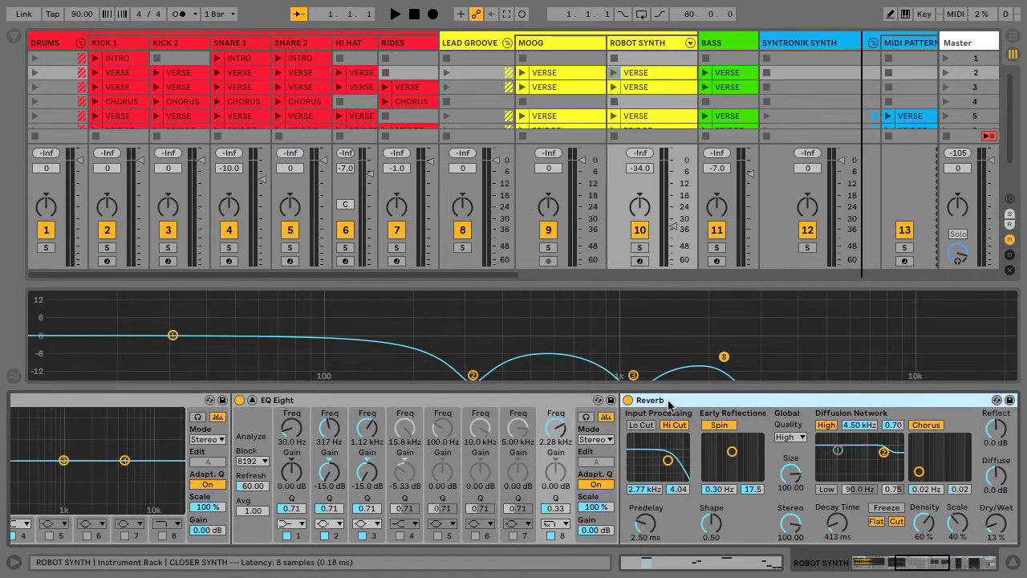
scroll(669, 405, "right", 3)
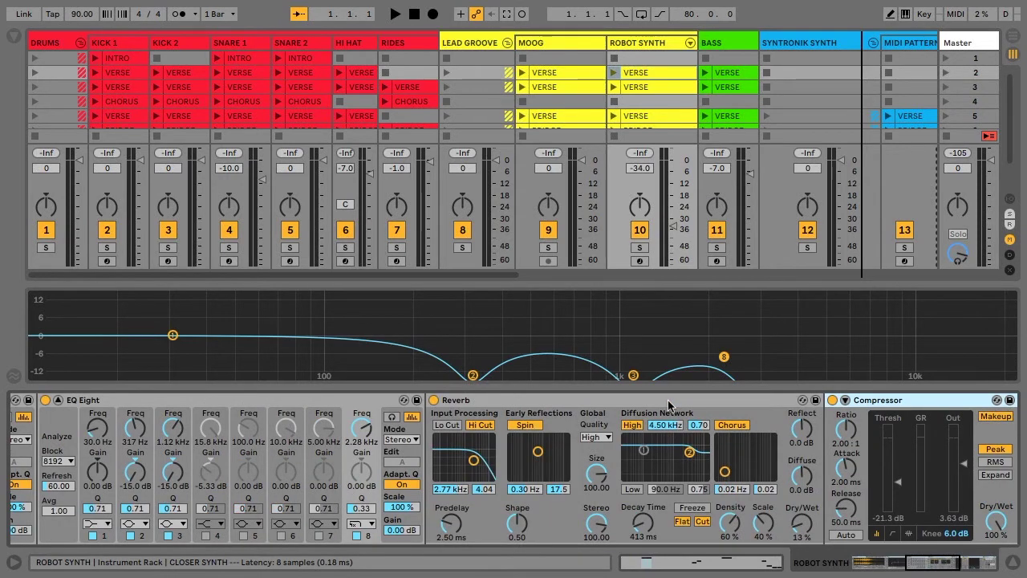
- Examine the Compressor, Octaves Mod and Filter Phaser devices at the end of the Robot Synth track's chain
scroll(669, 404, "right", 4)
left_click(669, 404)
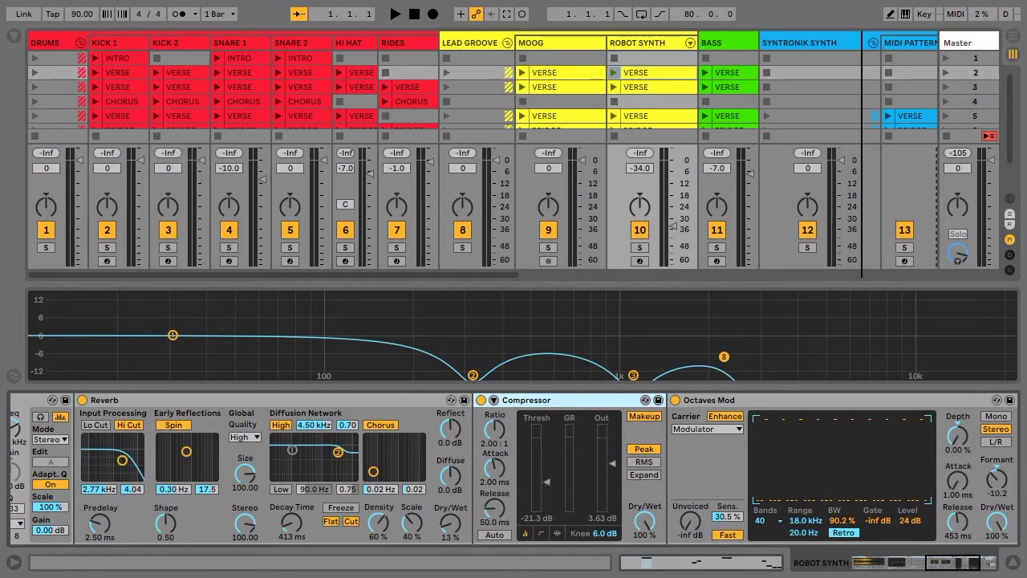
left_click(546, 485)
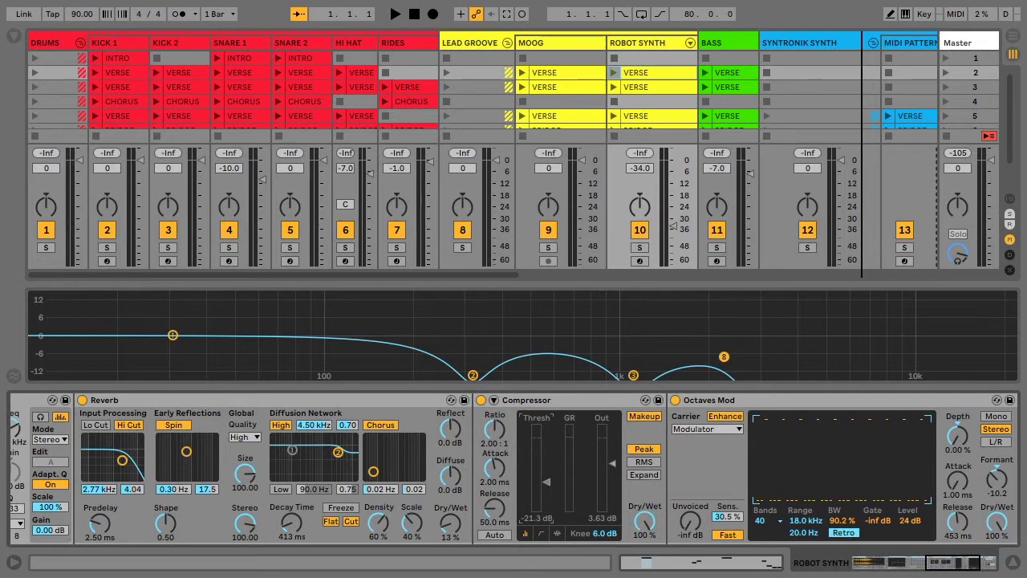
left_click(717, 401)
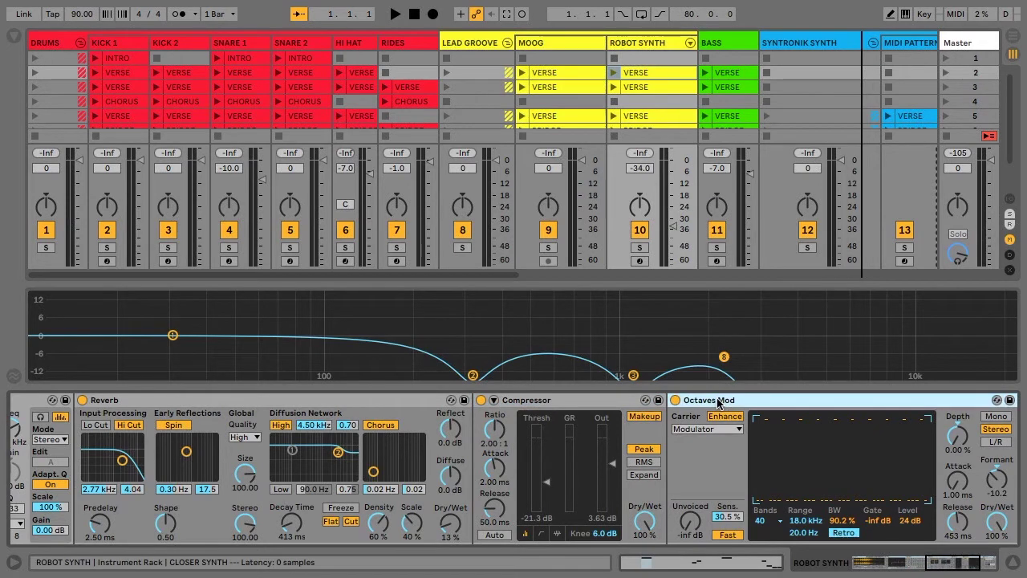
scroll(717, 401, "down", 3)
key("Right")
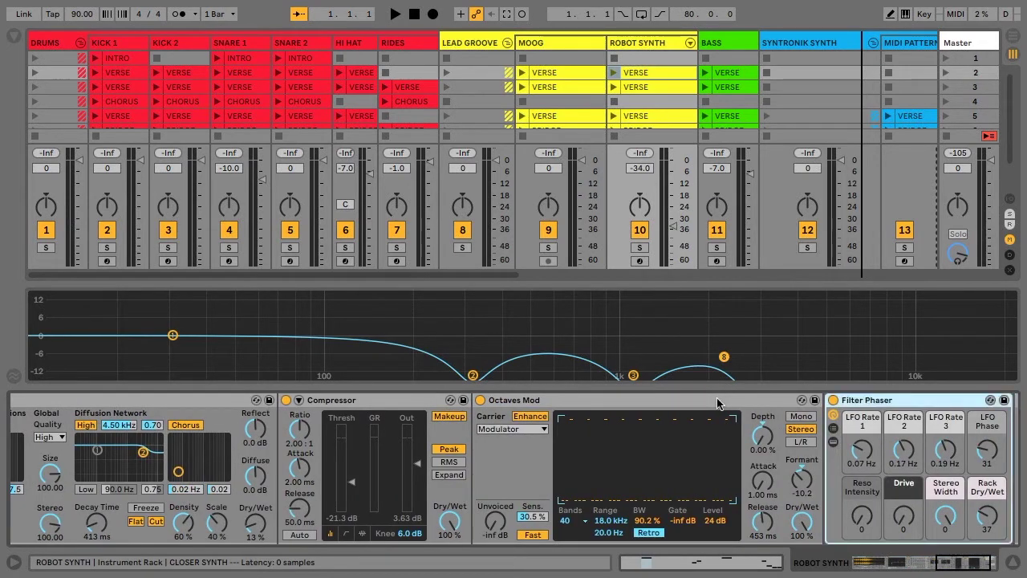
- Go to the Bass track and examine its Bass instrument, unfolded Auto Filter and Compressor sidechained from KICK 1
left_click(713, 43)
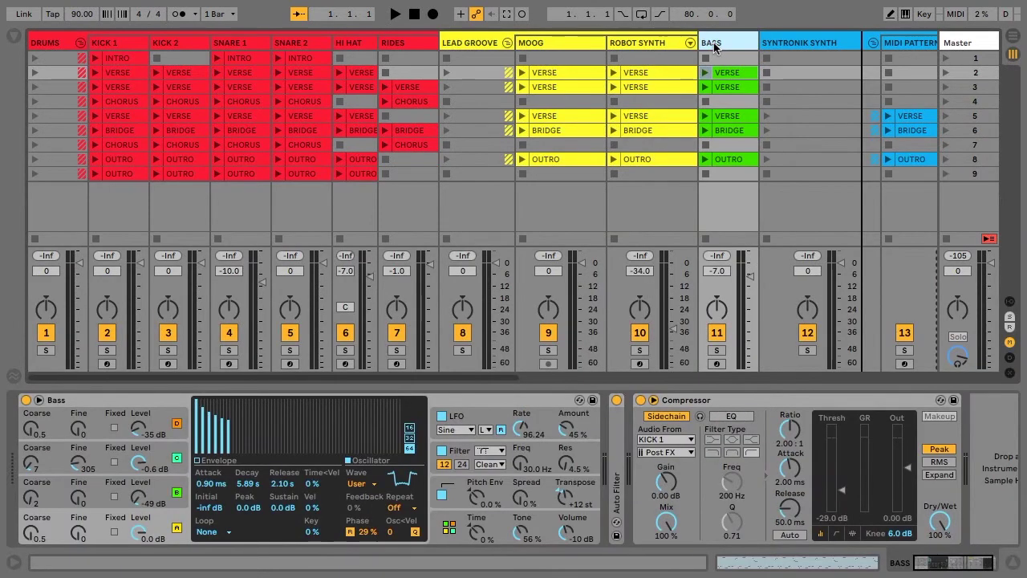
left_click(153, 403)
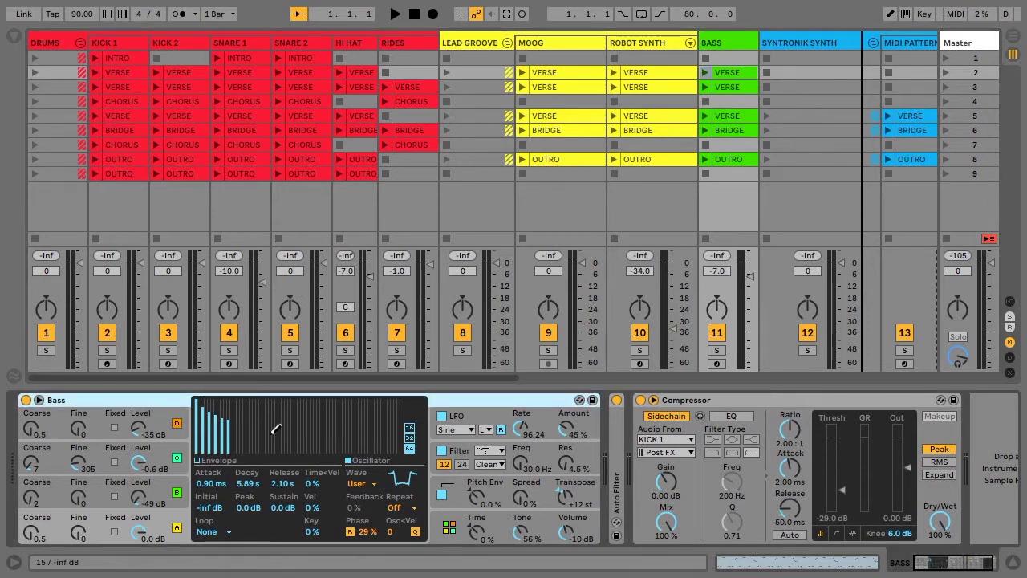
double_click(617, 507)
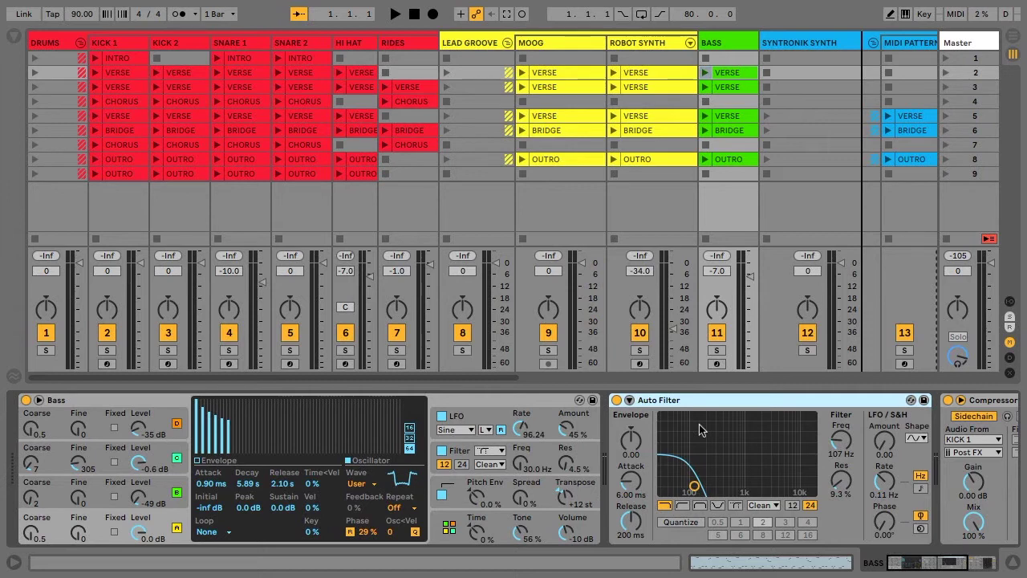
left_click(1004, 401)
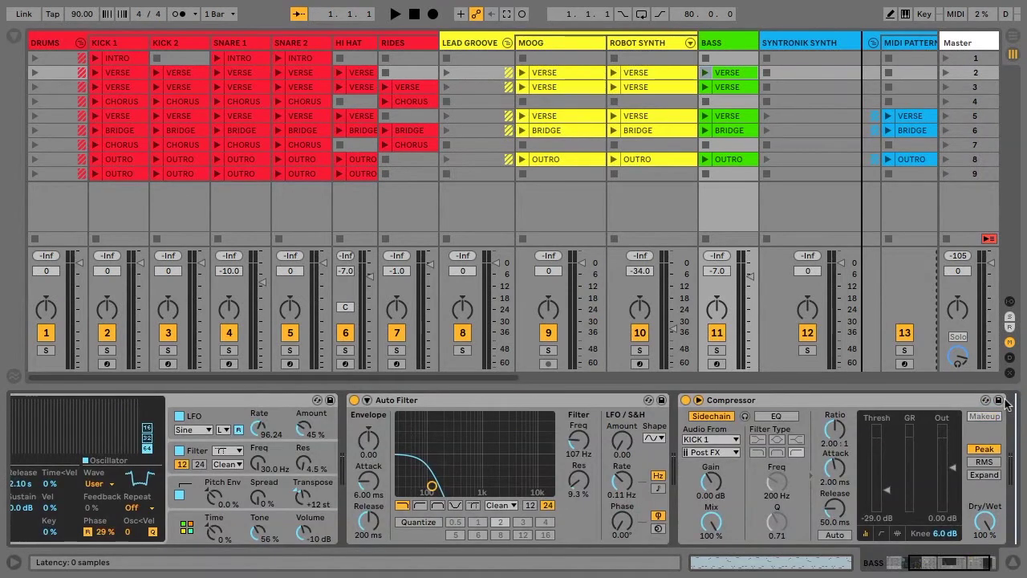
left_click(891, 497)
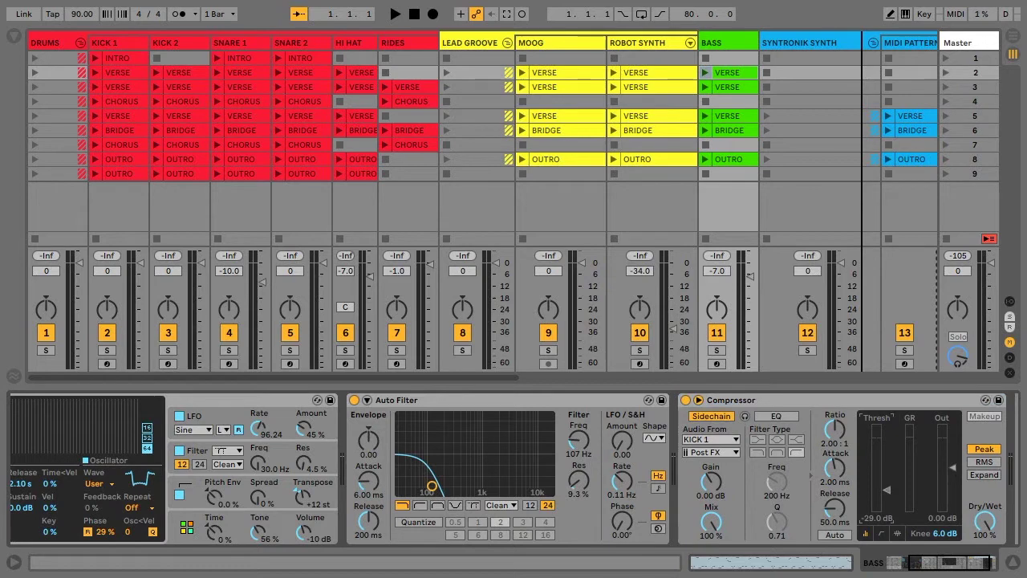
- View the notes of the scene 2 VERSE clip on the Bass track
double_click(724, 74)
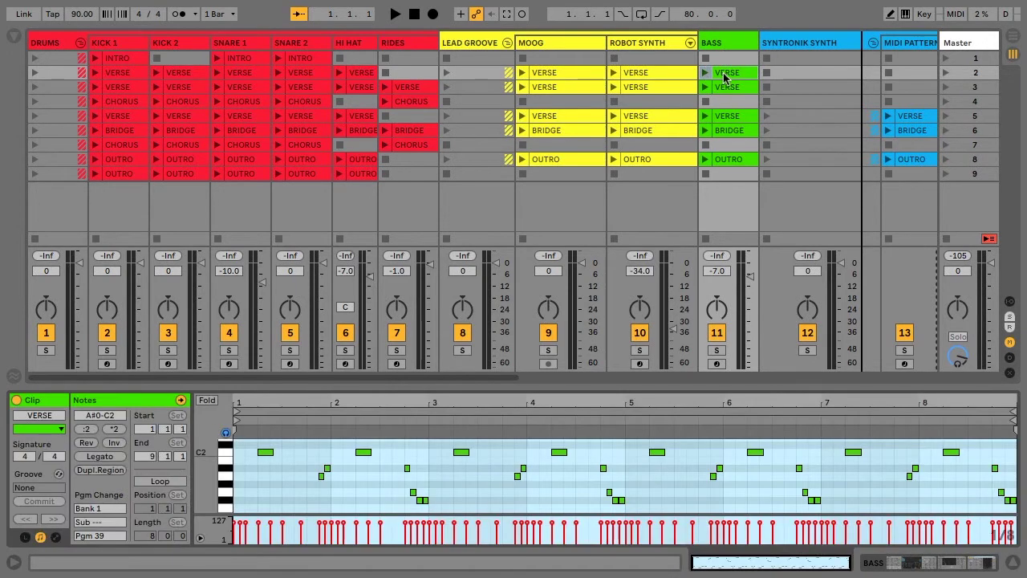
left_click(261, 454)
left_click(326, 469)
left_click(360, 454)
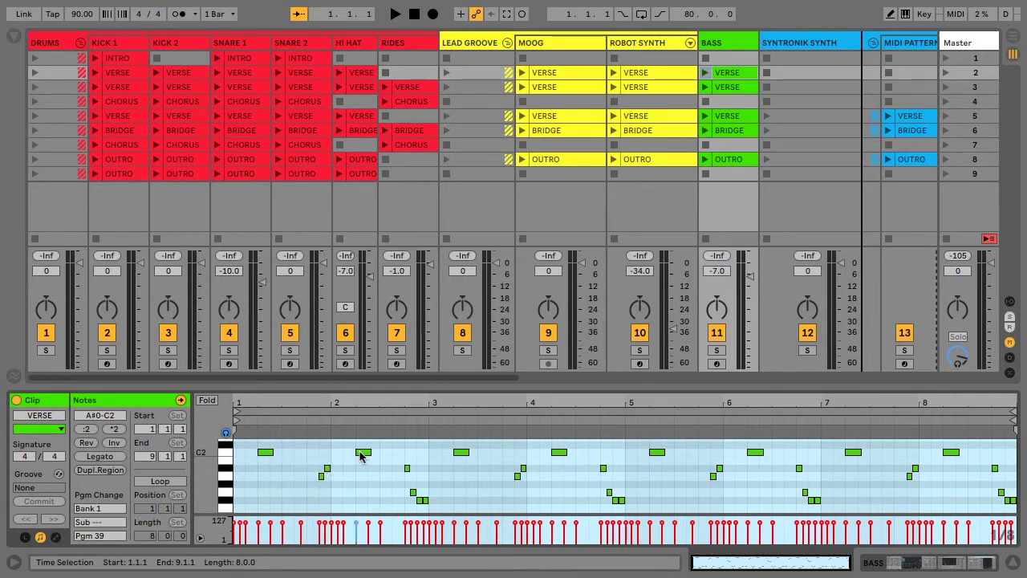
- Go to the MIDI Pattern track in the Syntronik Synth group and view the notes of its scene 5 VERSE clip
left_click(874, 171)
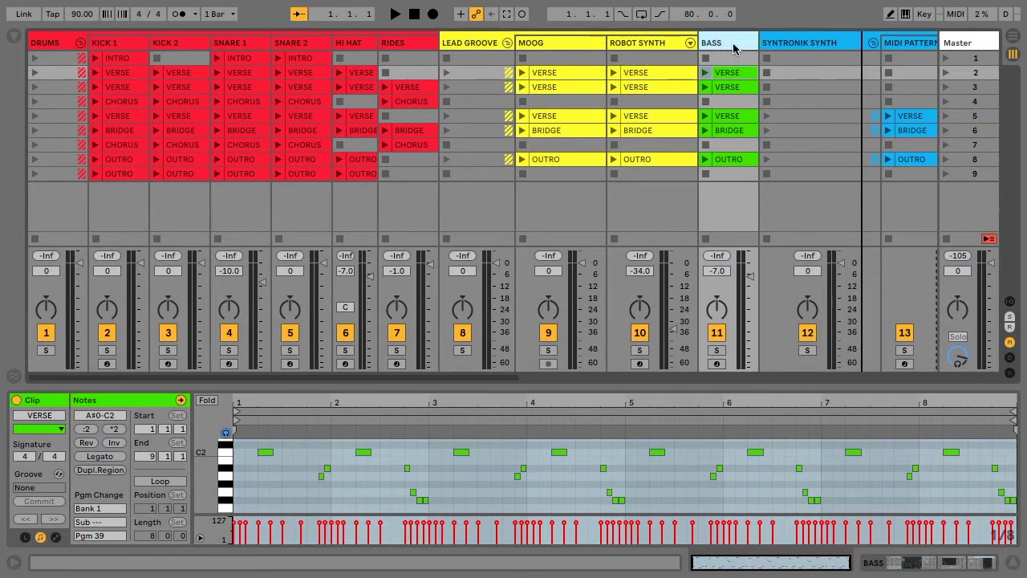
key("Right")
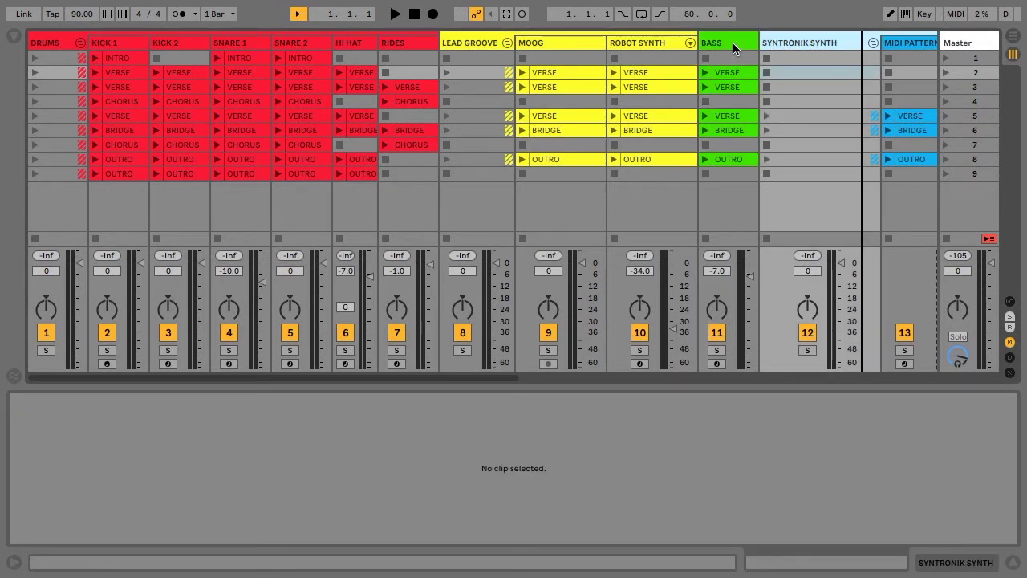
left_click(897, 46)
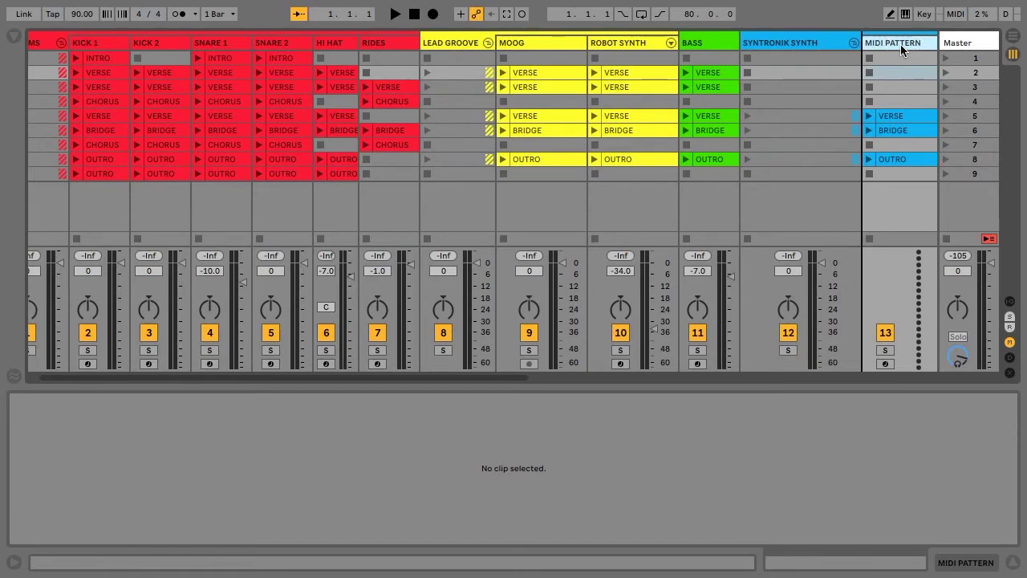
left_click(892, 117)
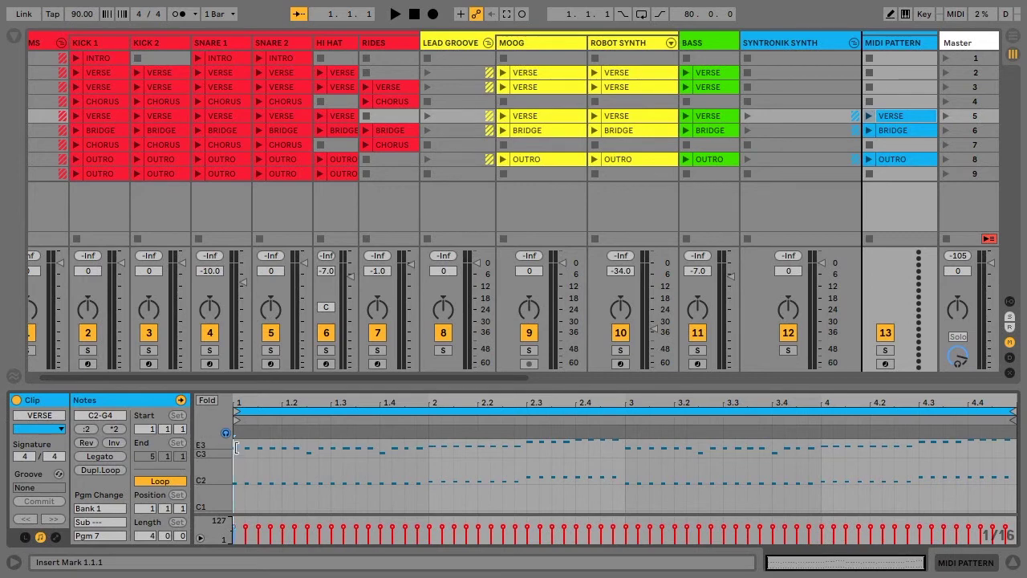
- Examine the EQ Eight, scene 5 VERSE clip waveform and panning of the first Syntronik Saw Piano track
left_click(897, 45)
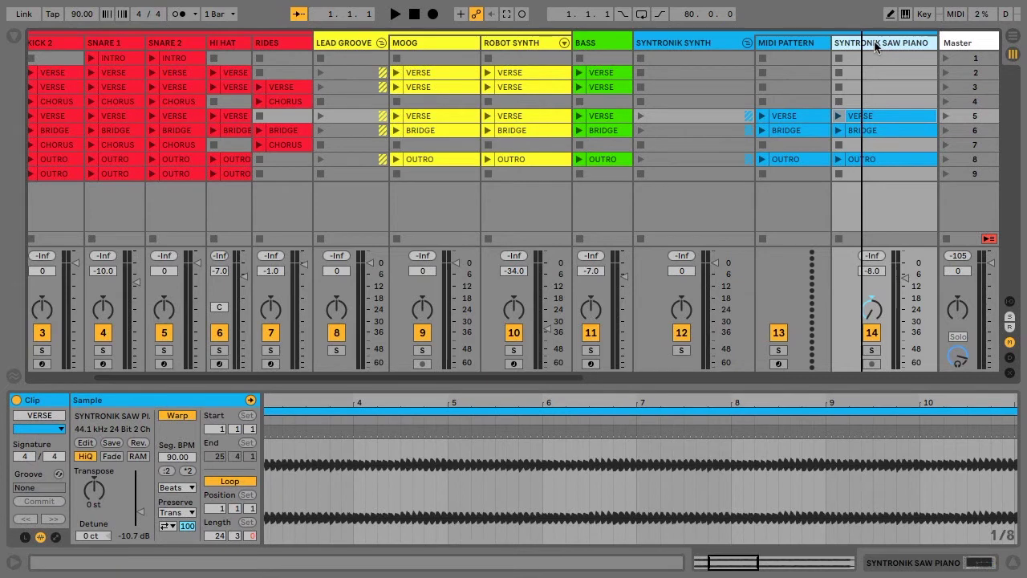
double_click(875, 46)
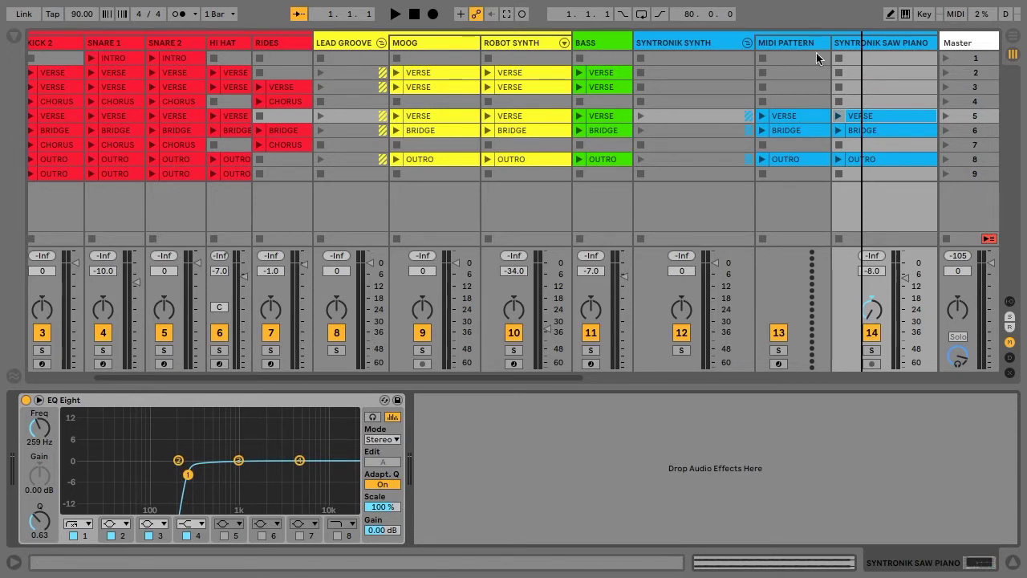
left_click(870, 114)
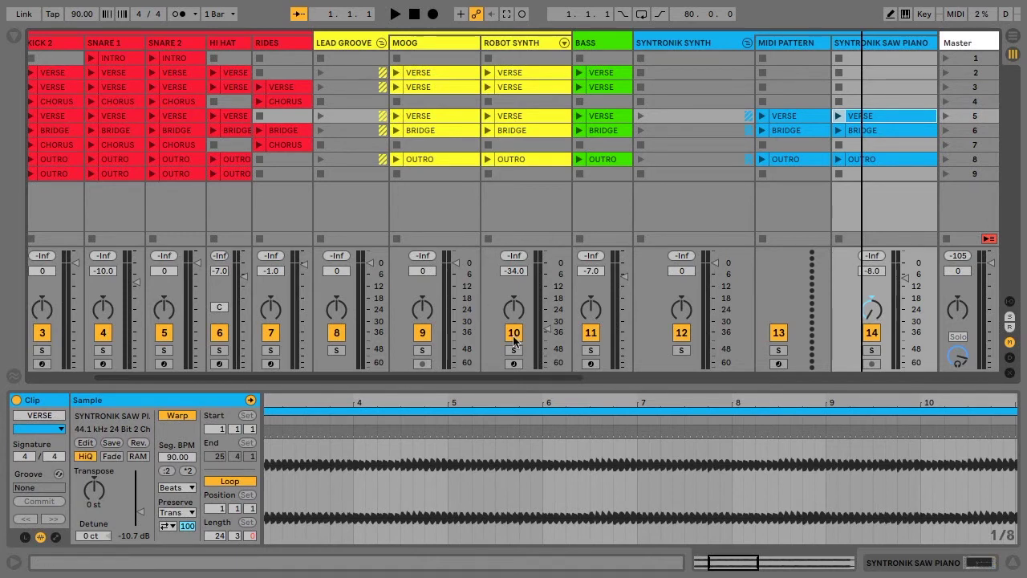
left_click_drag(854, 316, 853, 345)
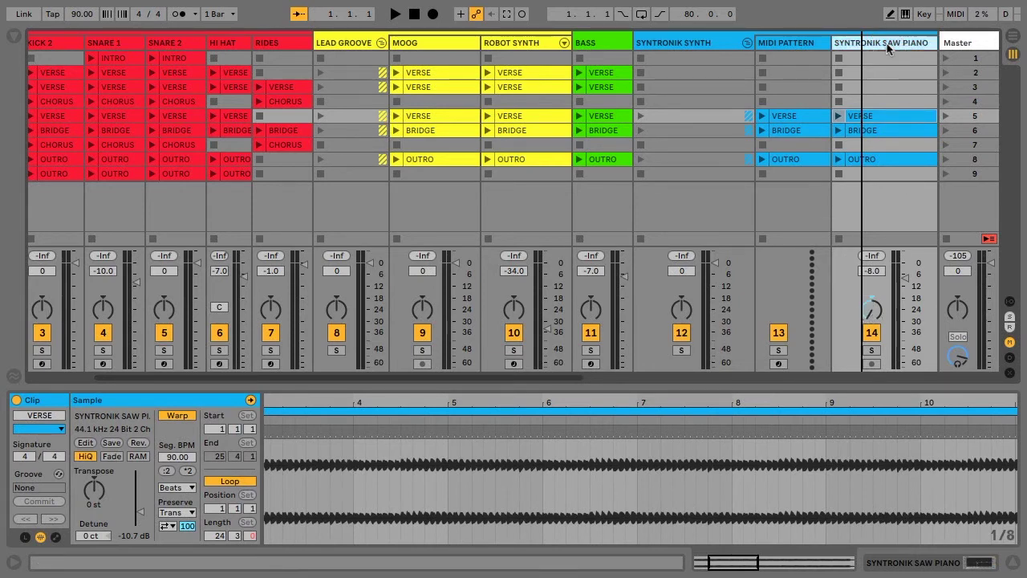
- Go to the second Syntronik Saw Piano track and examine its scene 5 VERSE clip waveform and panning
key("ctrl+d")
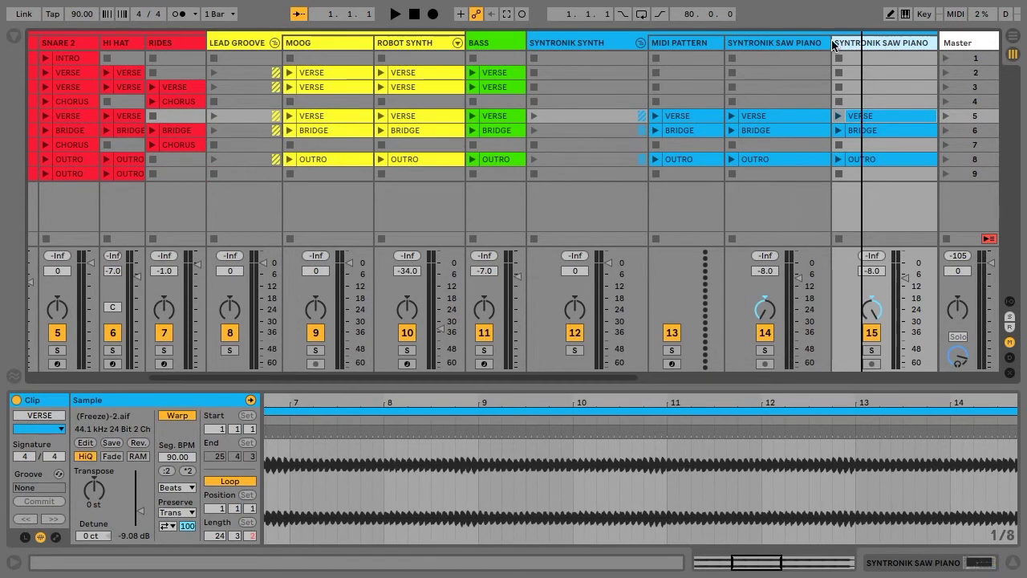
left_click(792, 44)
left_click(858, 42)
left_click(880, 117)
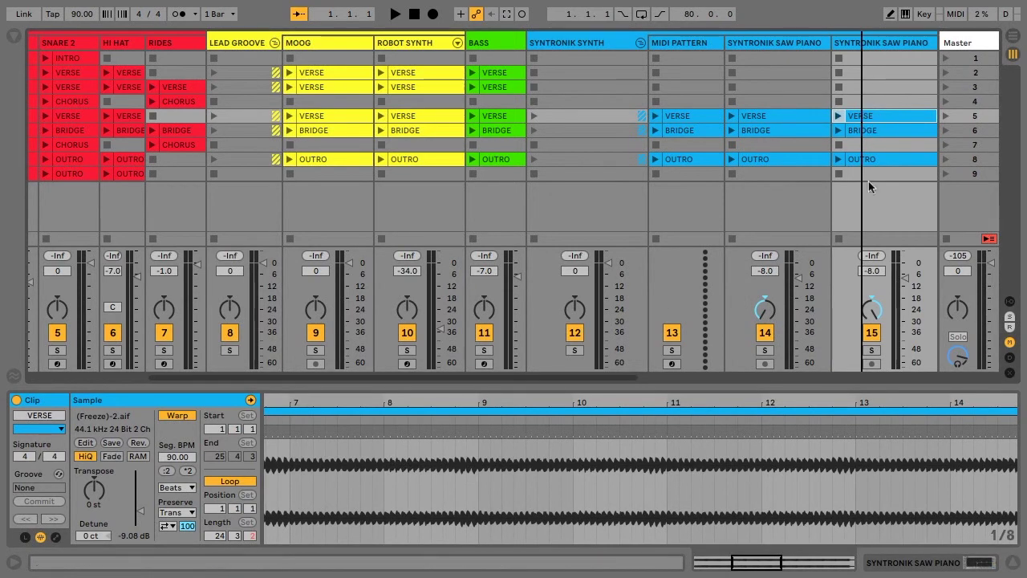
left_click_drag(871, 309, 871, 297)
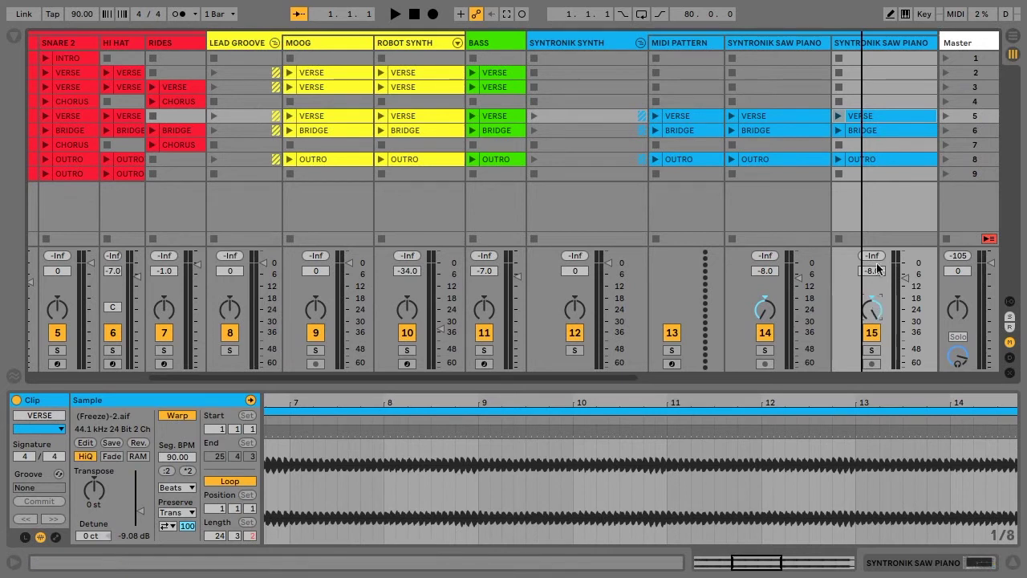
- Go to the Erie Strings track and examine its CLOSER STRINGS Sampler
left_click(875, 43)
key("ctrl+z")
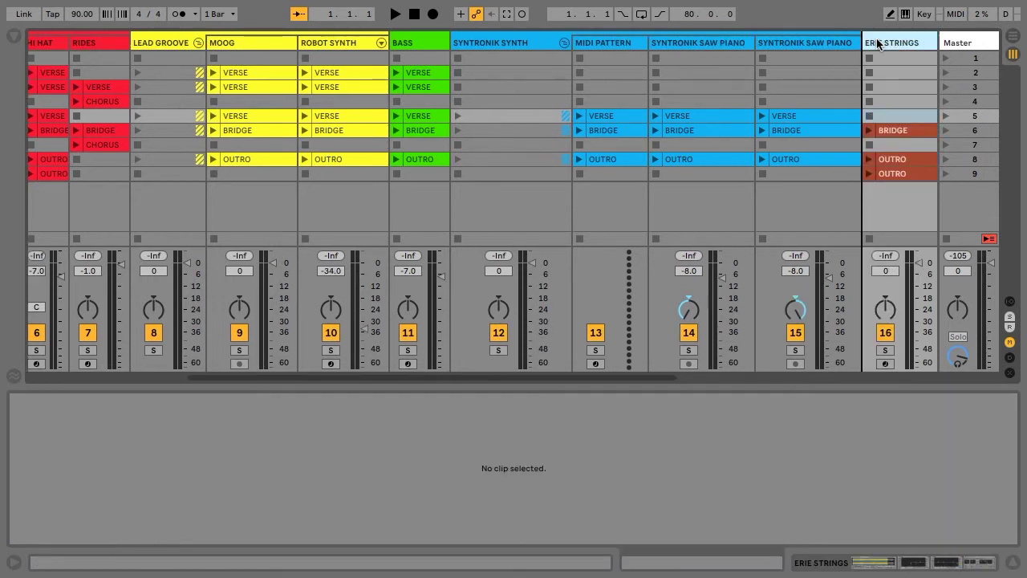
key("ctrl+z")
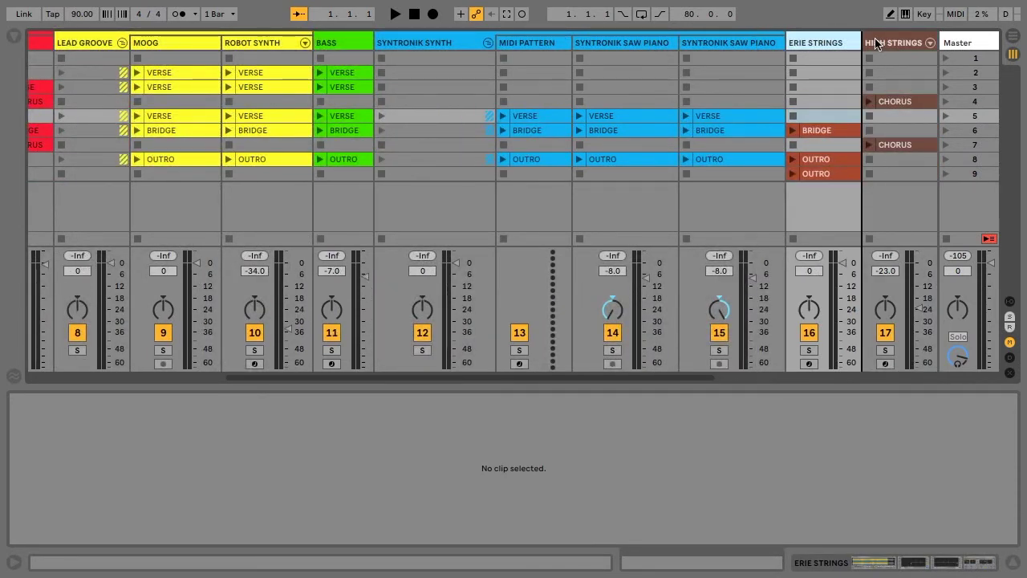
double_click(835, 43)
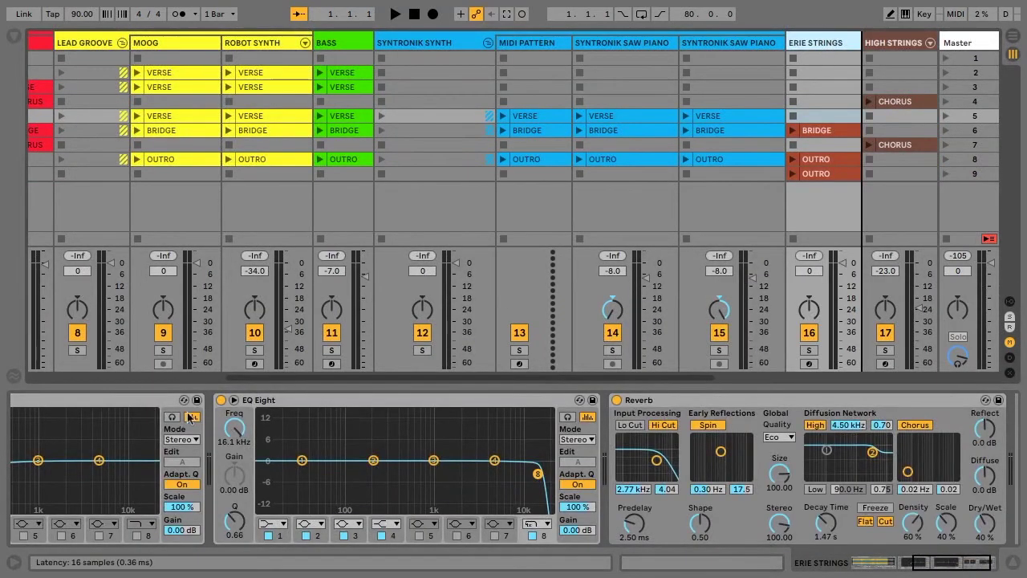
left_click(141, 403)
key("Left")
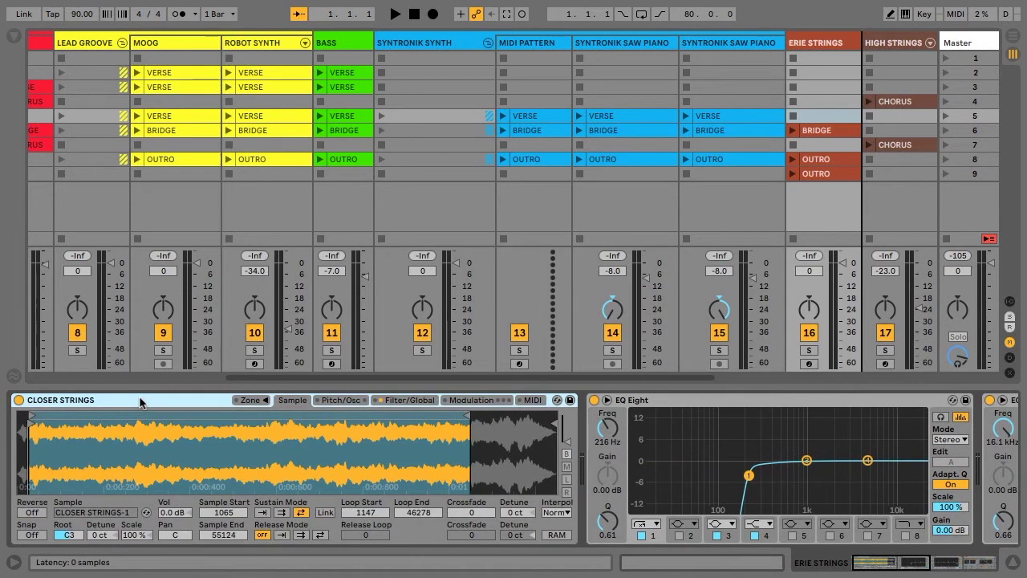
- Examine the two EQ Eight devices and Reverb on the Erie Strings track and view its scene 6 BRIDGE clip notes
key("Right")
key("Right")
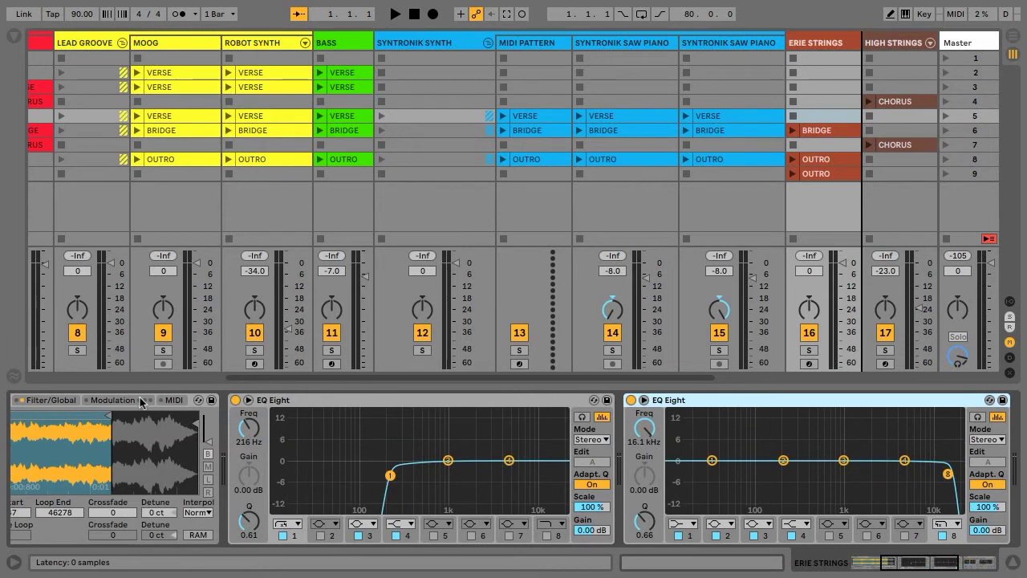
key("Right")
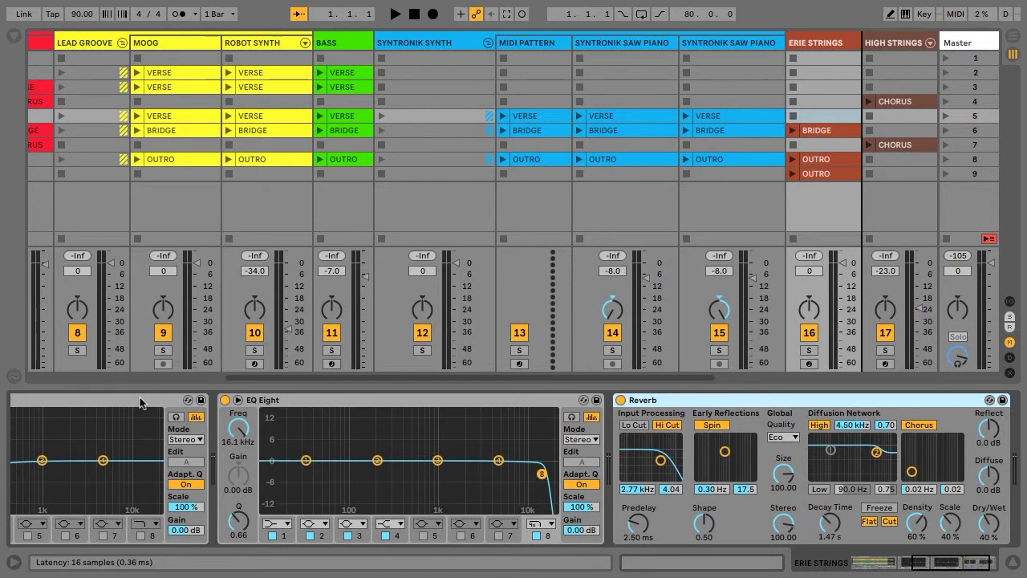
scroll(139, 402, "right", 1)
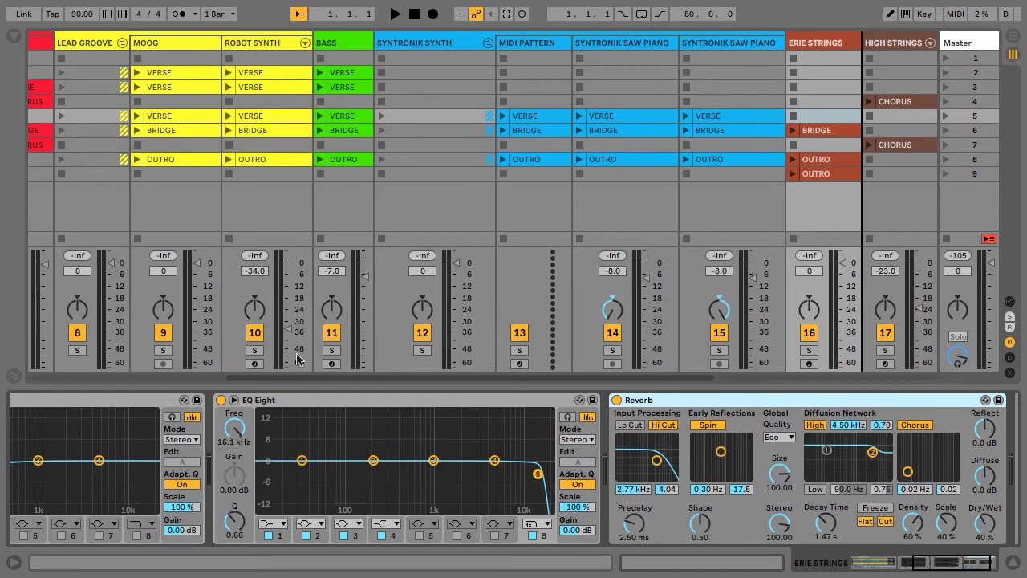
left_click(830, 129)
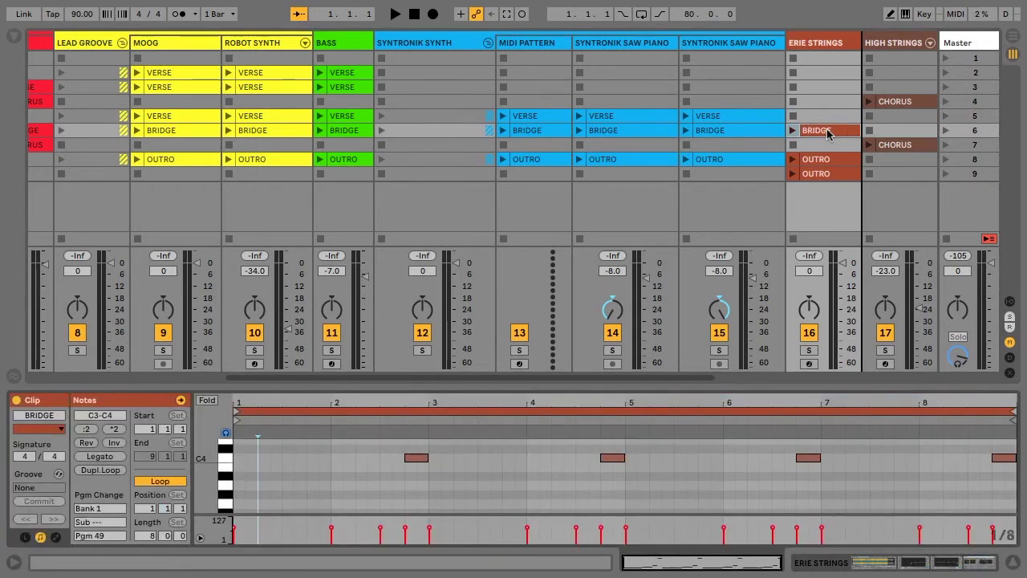
- Go to the HIGH STRINGS track and examine its Instrument Rack, VIOLIN Sampler and Reverb
scroll(325, 459, "up", 2)
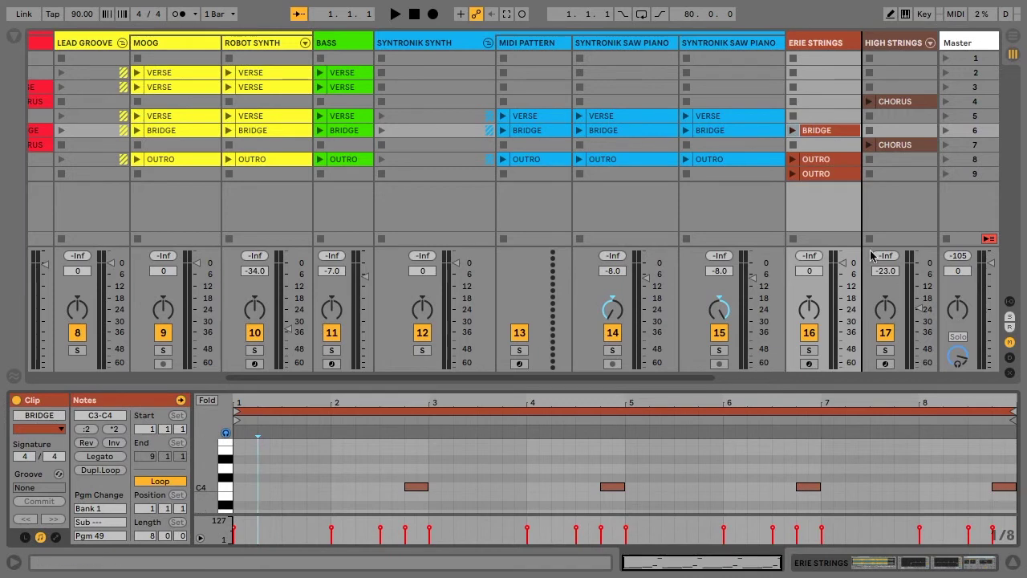
left_click(889, 42)
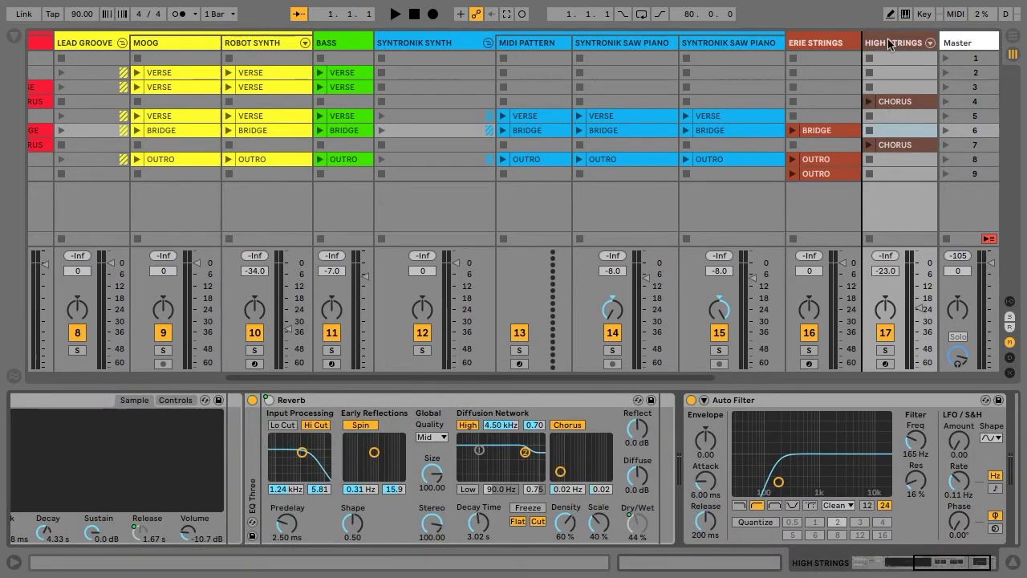
left_click(69, 402)
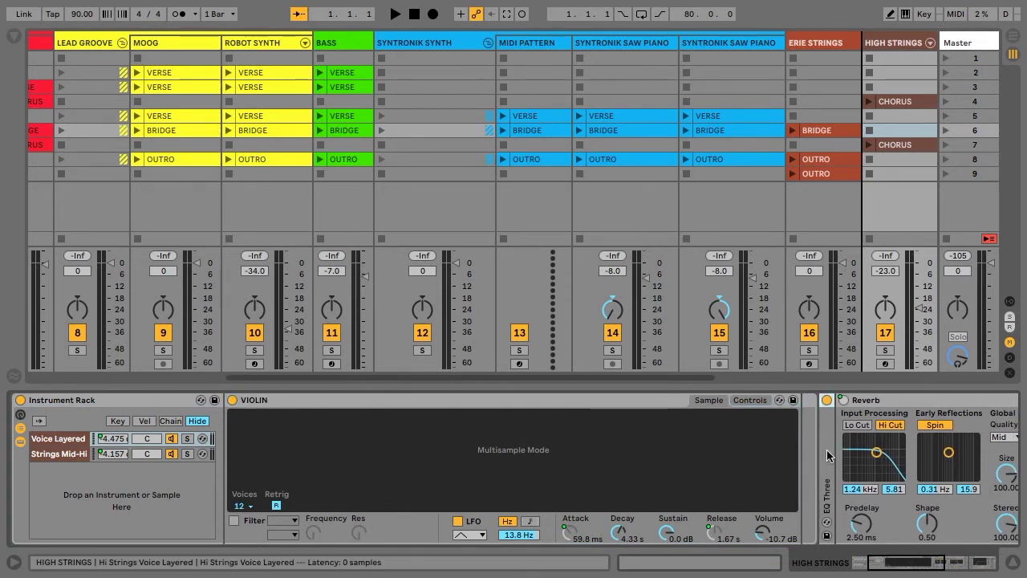
scroll(826, 450, "right", 3)
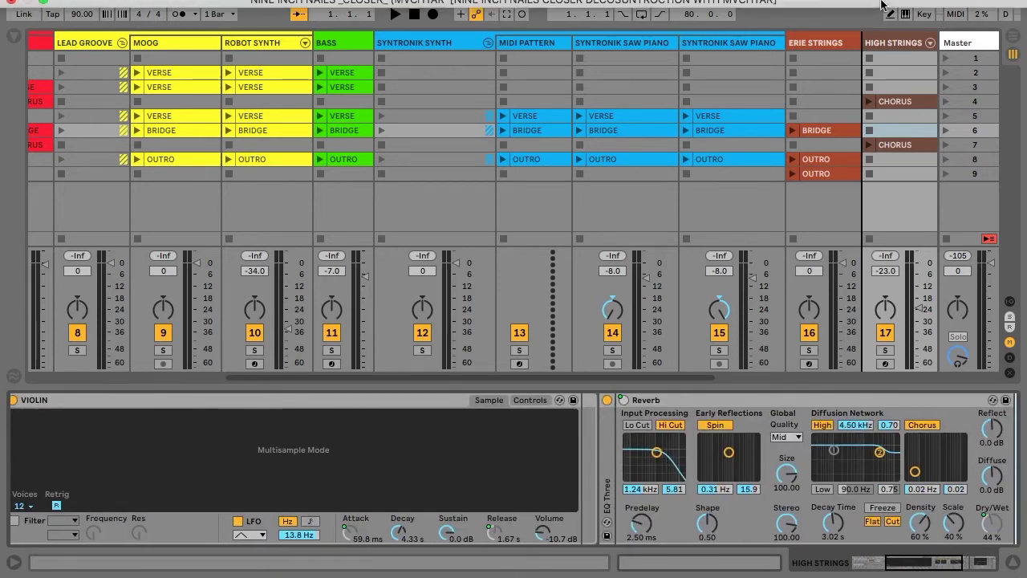
- View the scene 4 CHORUS clip notes on the HIGH STRINGS track
left_click(897, 101)
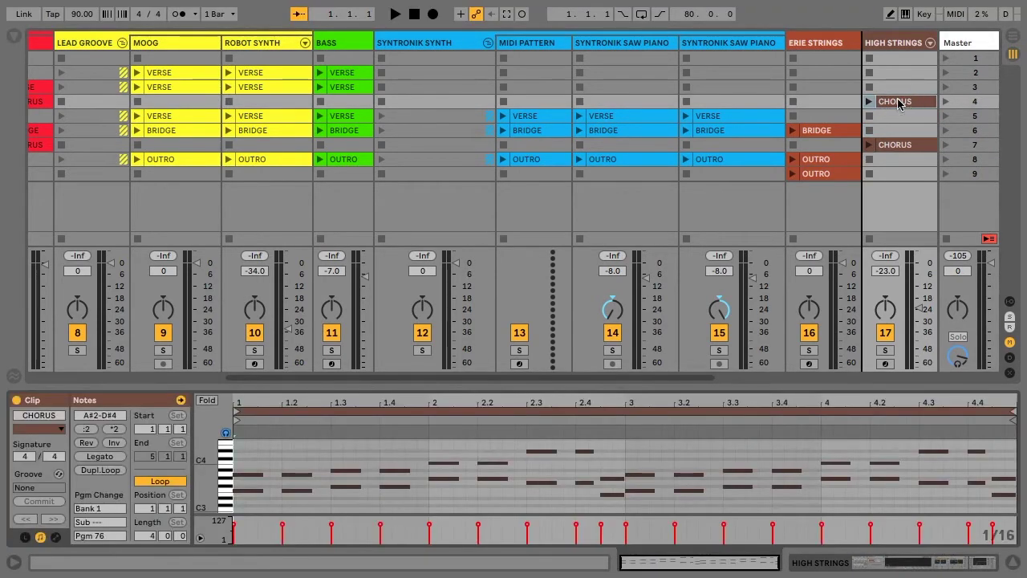
left_click(246, 491)
left_click_drag(246, 493, 492, 480)
left_click(518, 479)
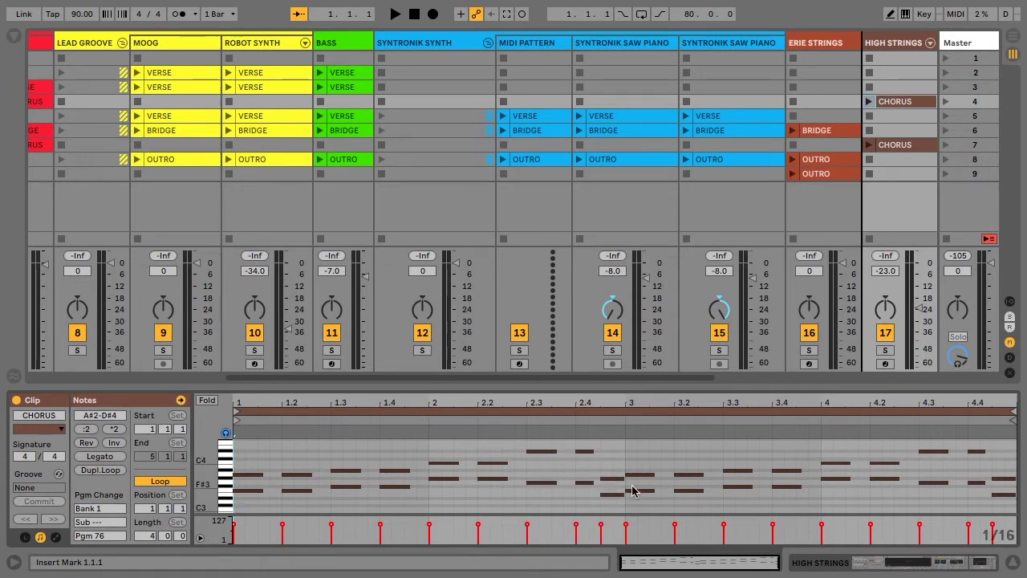
- Examine the GUITAR track's Strangler Lead, VocoderWahAmpFlange and Heavy with Cabinet devices and view its scene 4 CHORUS clip notes
left_click(892, 43)
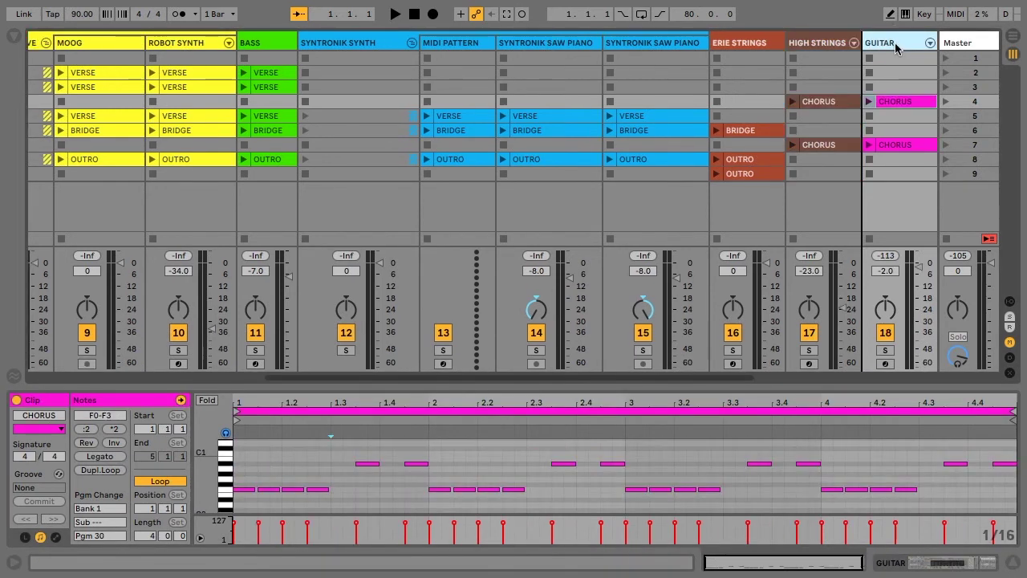
left_click(895, 44)
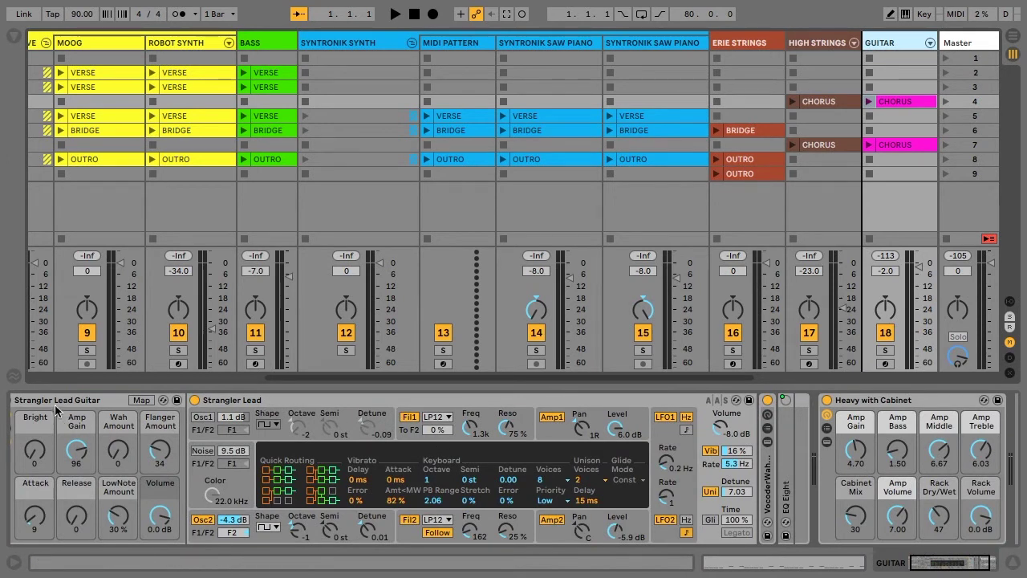
left_click(229, 403)
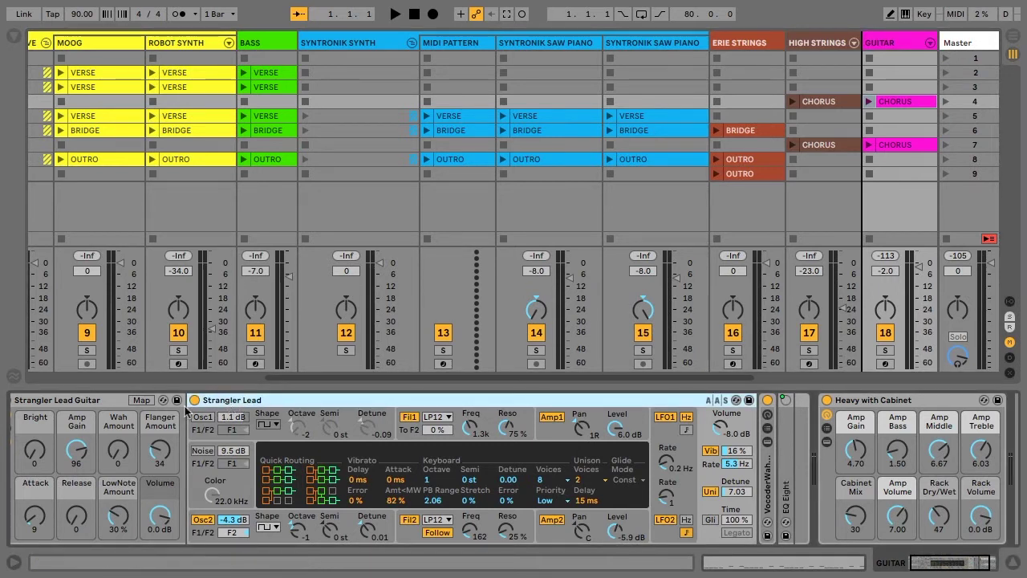
left_click(769, 494)
left_click(770, 490)
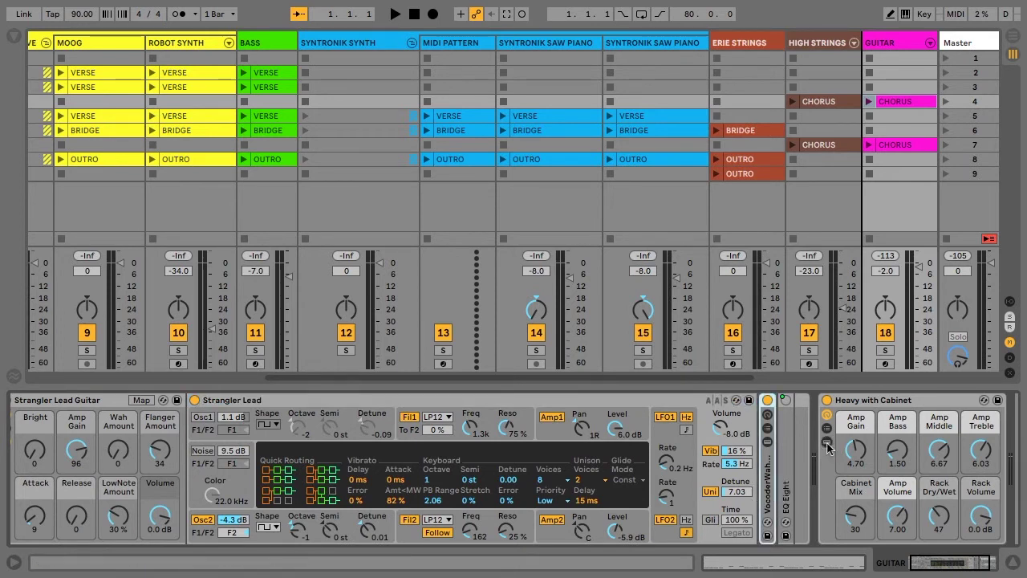
left_click(862, 403)
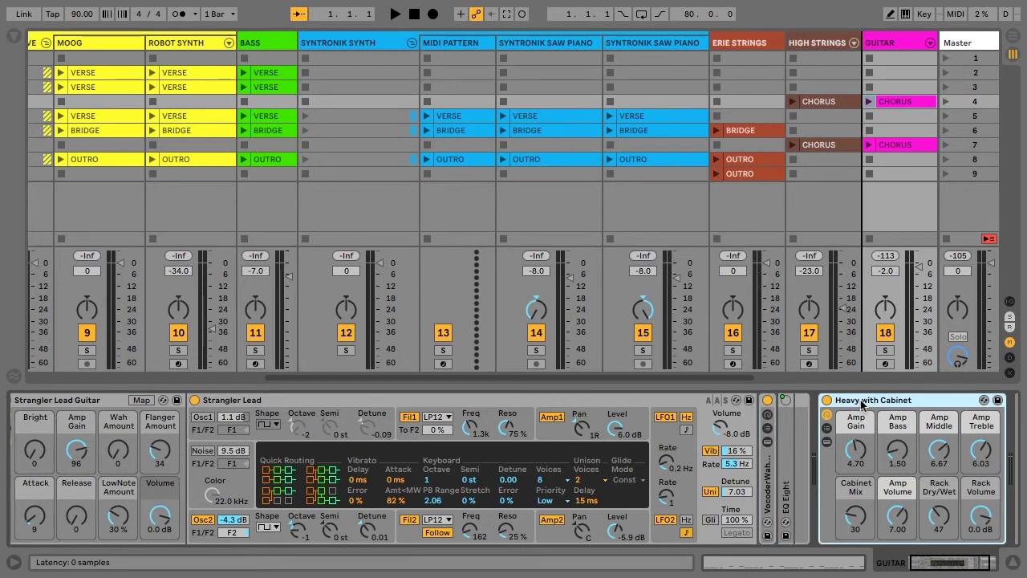
left_click(862, 403)
double_click(890, 102)
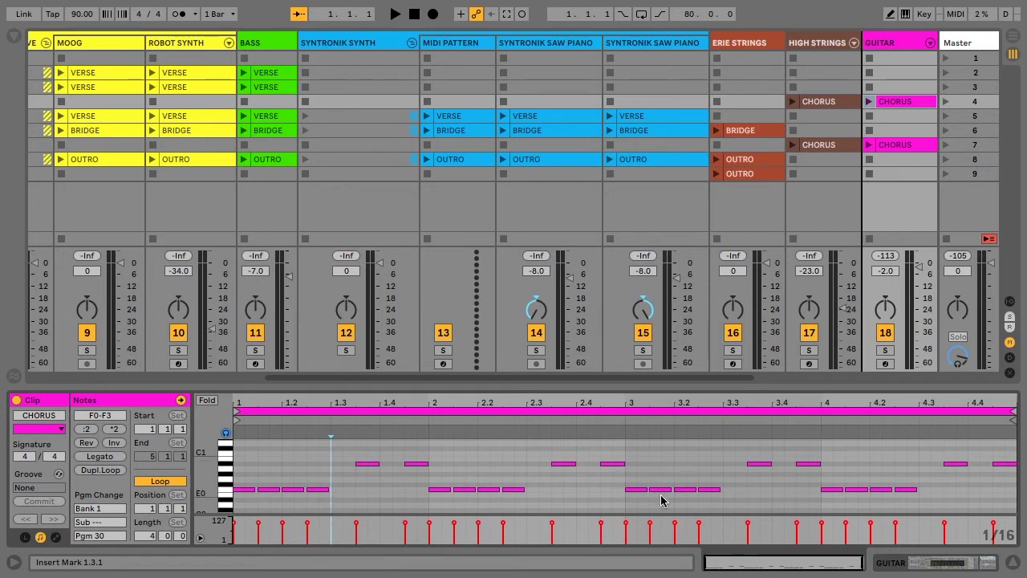
- Go to the first GUITAR PLUCK track and examine its Strangler Lead, VocoderWahAmpFlange rack and last EQ Eight
left_click(897, 44)
key("ctrl+d")
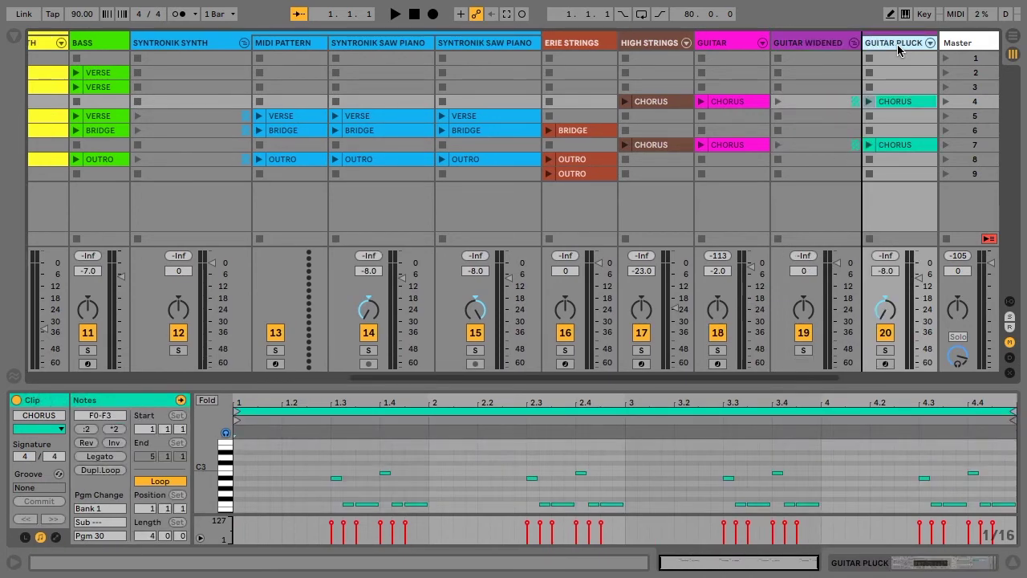
double_click(897, 44)
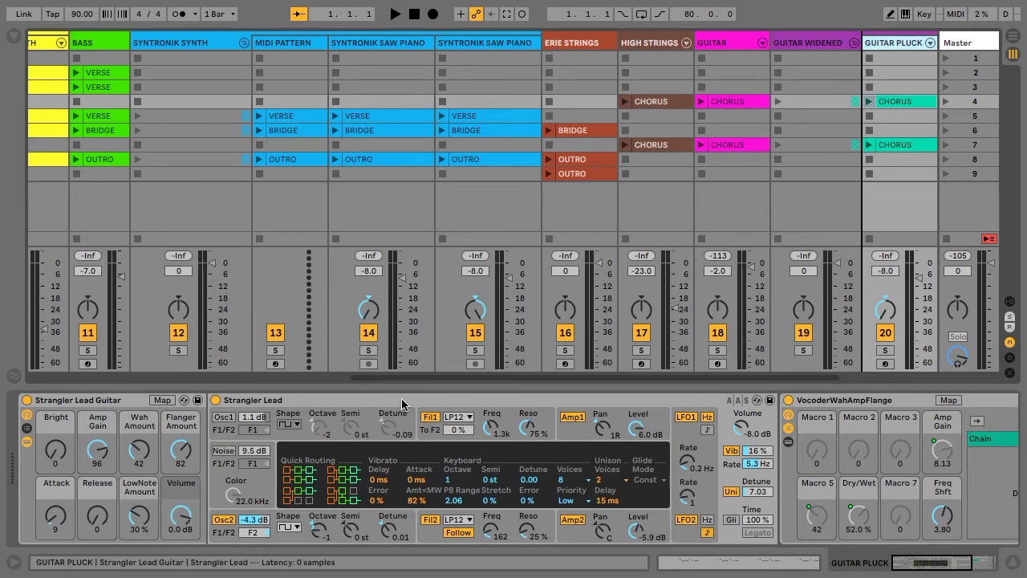
key("ctrl+d")
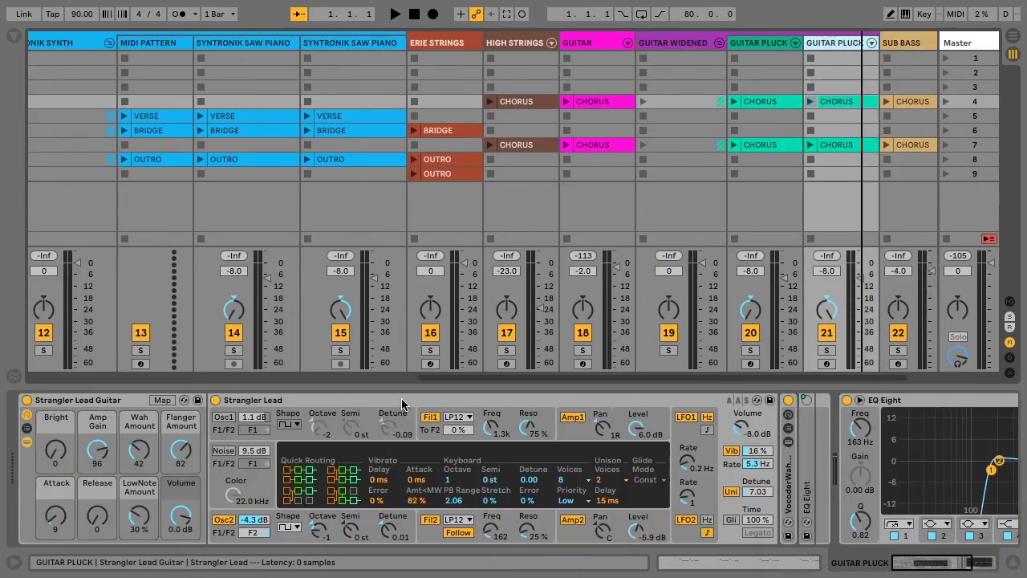
key("Left")
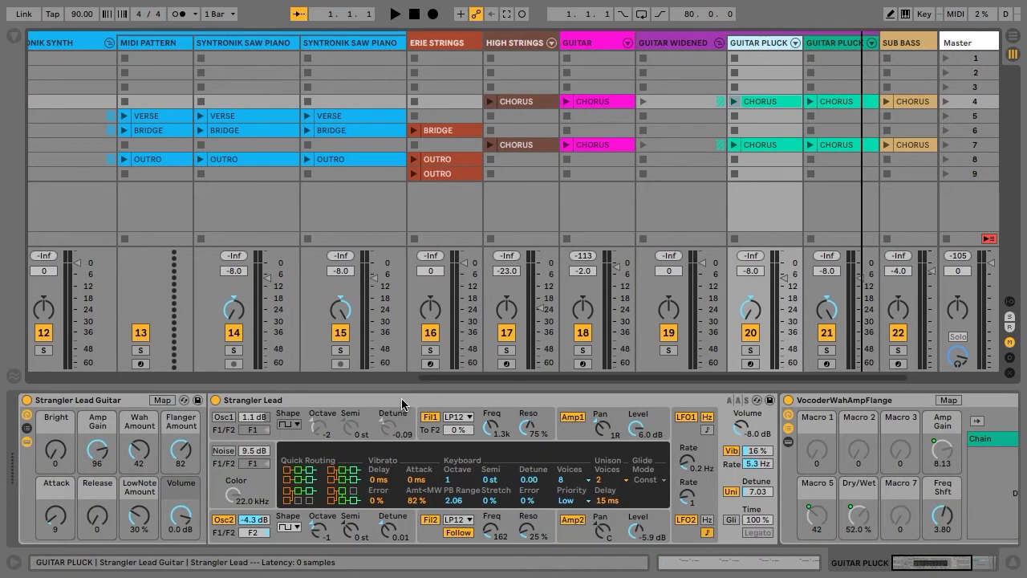
double_click(875, 401)
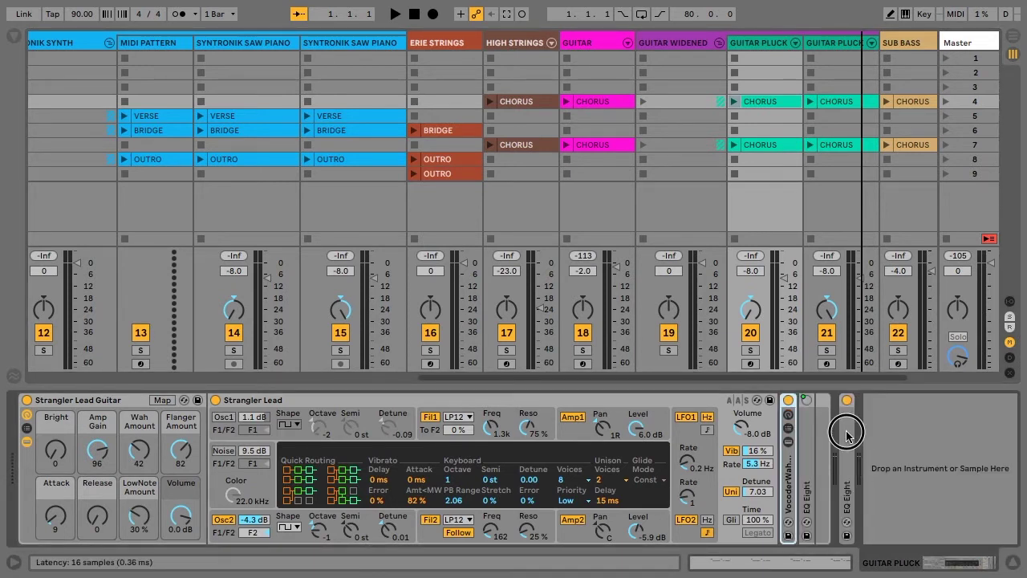
double_click(846, 427)
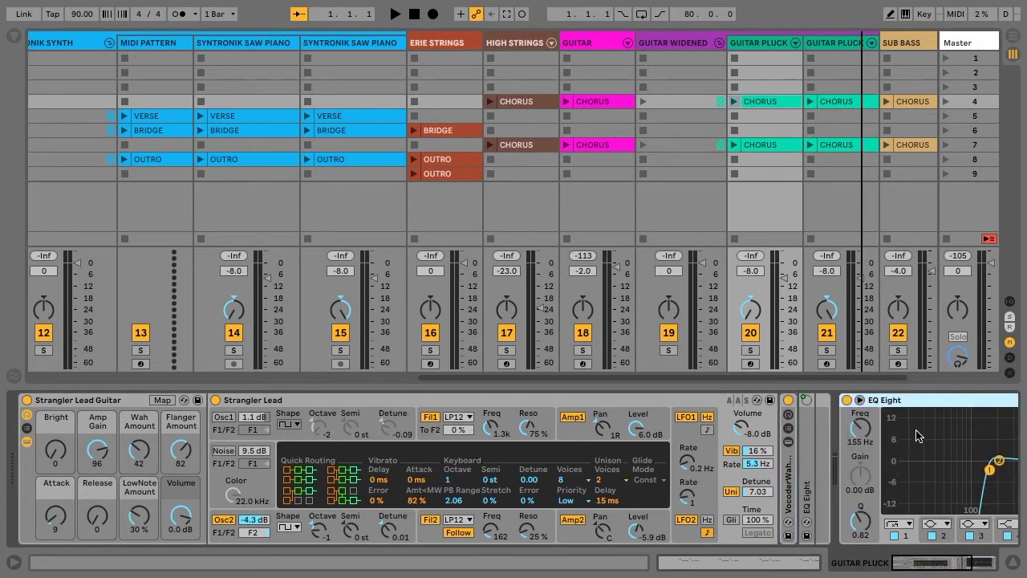
scroll(909, 403, "right", 5)
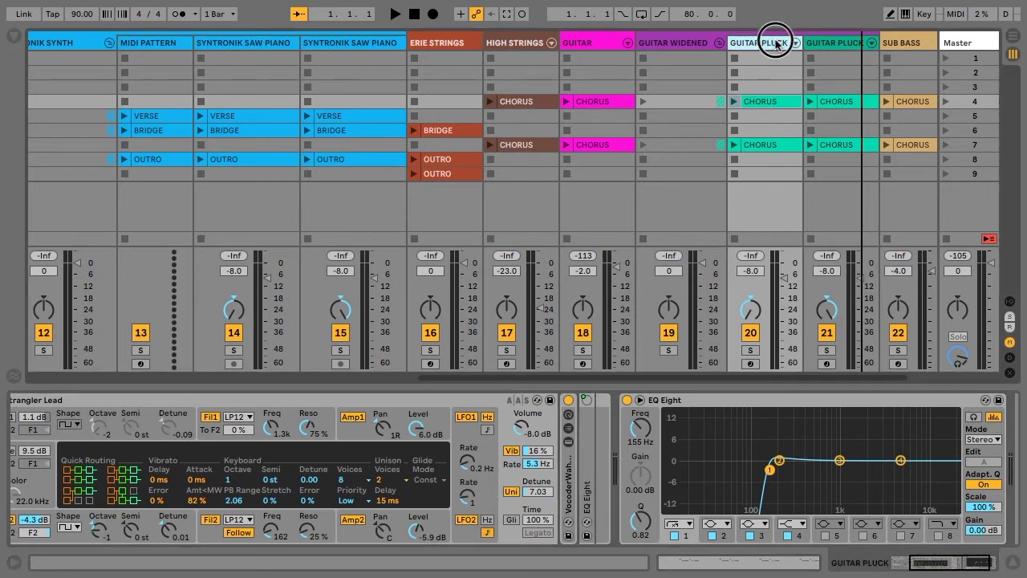
- Go to the second GUITAR PLUCK track and examine its Strangler Lead and last EQ Eight
left_click(828, 44)
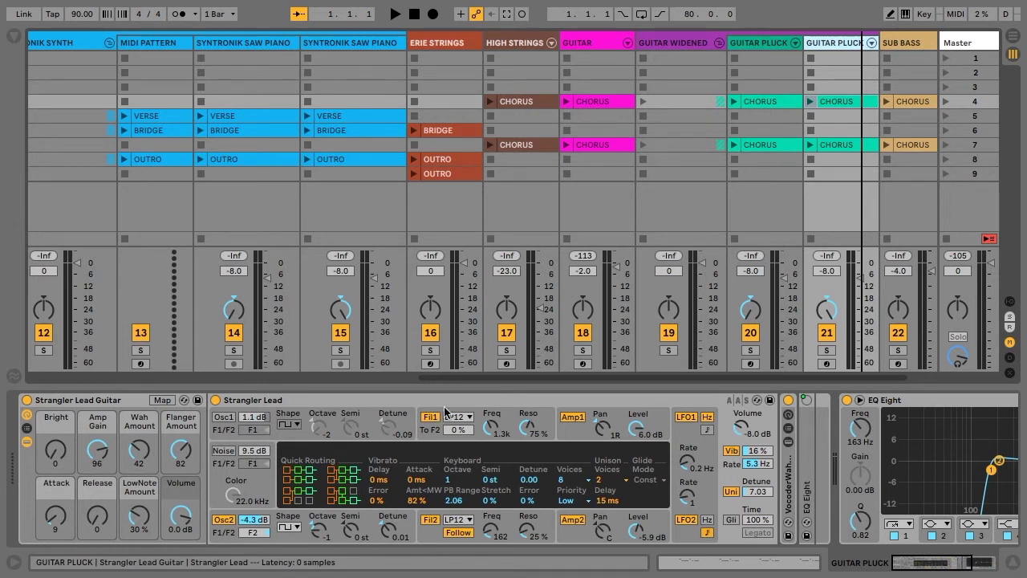
left_click(571, 399)
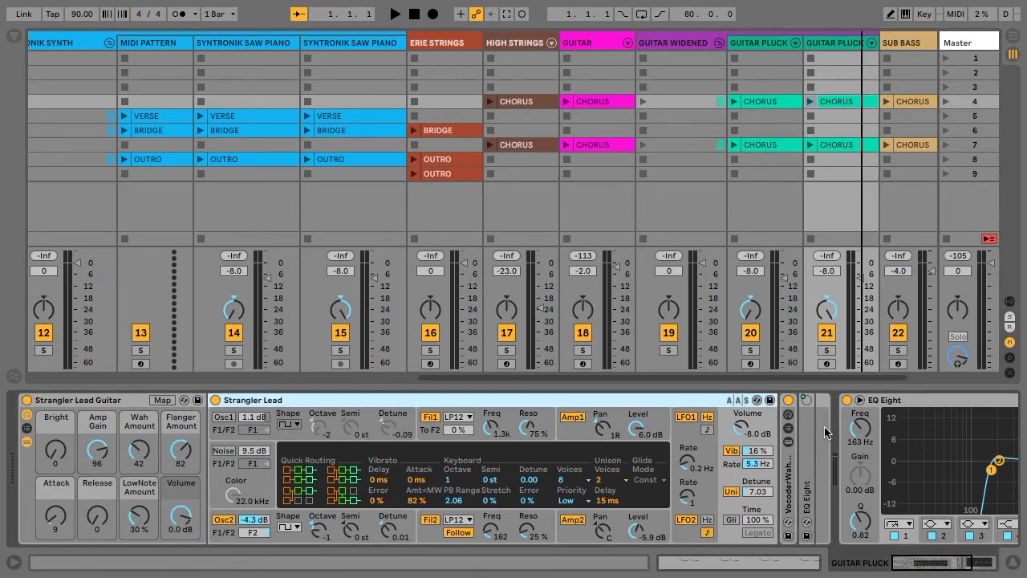
left_click(893, 404)
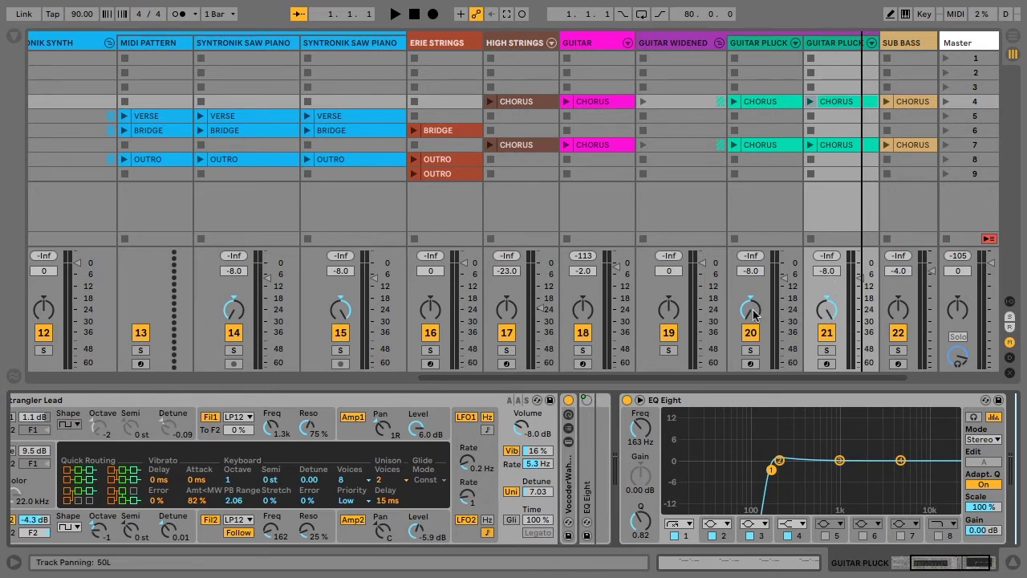
- Try changing the panning of the two GUITAR PLUCK tracks, bringing the first one to 10L and back
left_click_drag(750, 307, 750, 297)
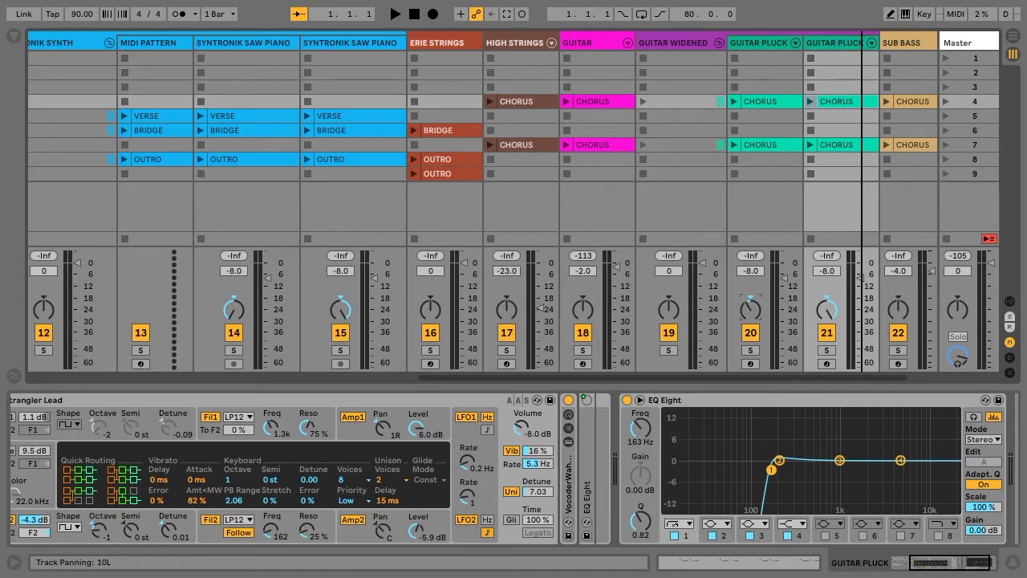
left_click_drag(750, 307, 750, 319)
left_click_drag(827, 309, 827, 285)
- Go to the SUB BASS track, examine its Operator and view the notes of its scene 4 CHORUS clip
left_click(895, 45)
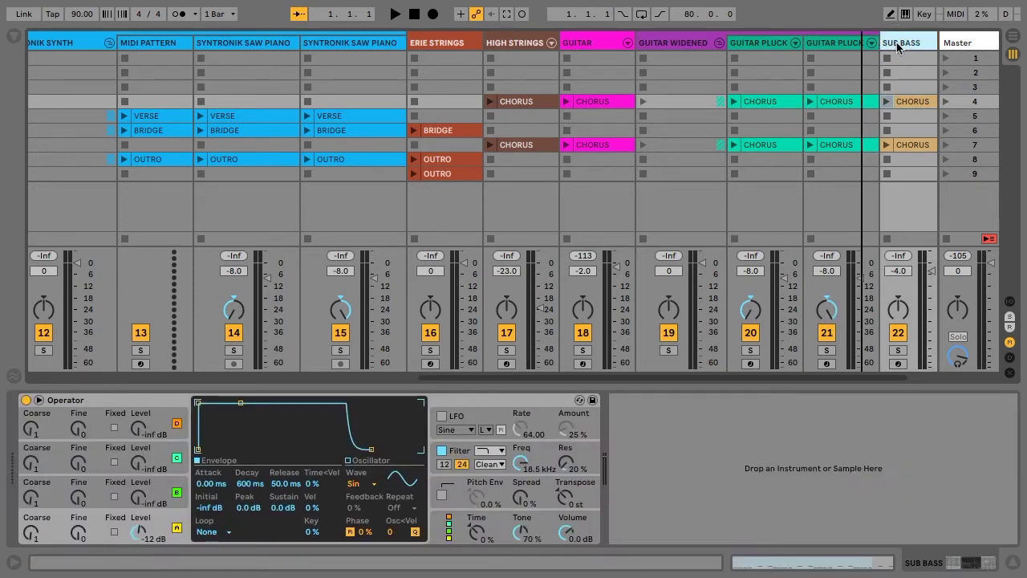
left_click(72, 403)
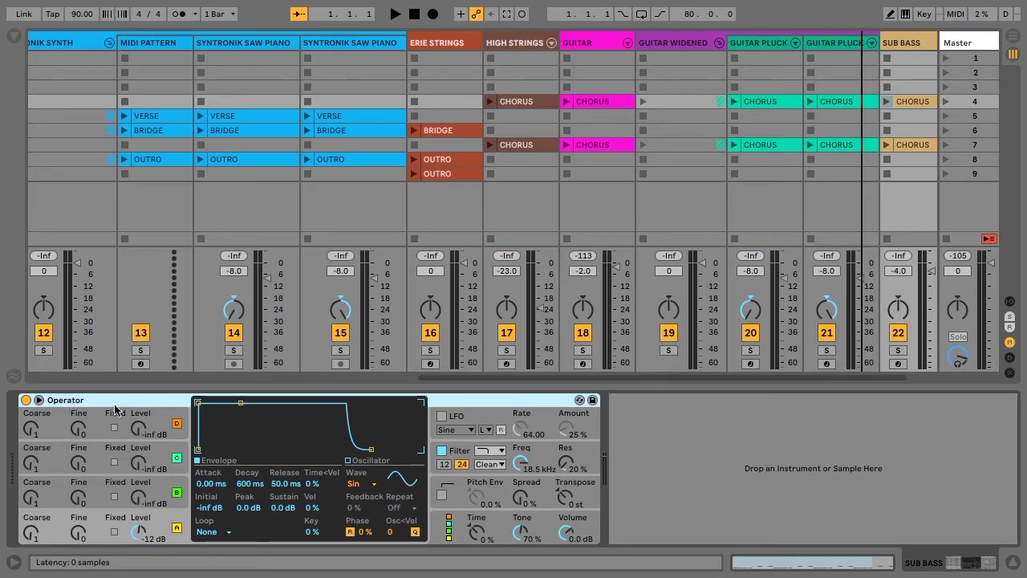
left_click(916, 103)
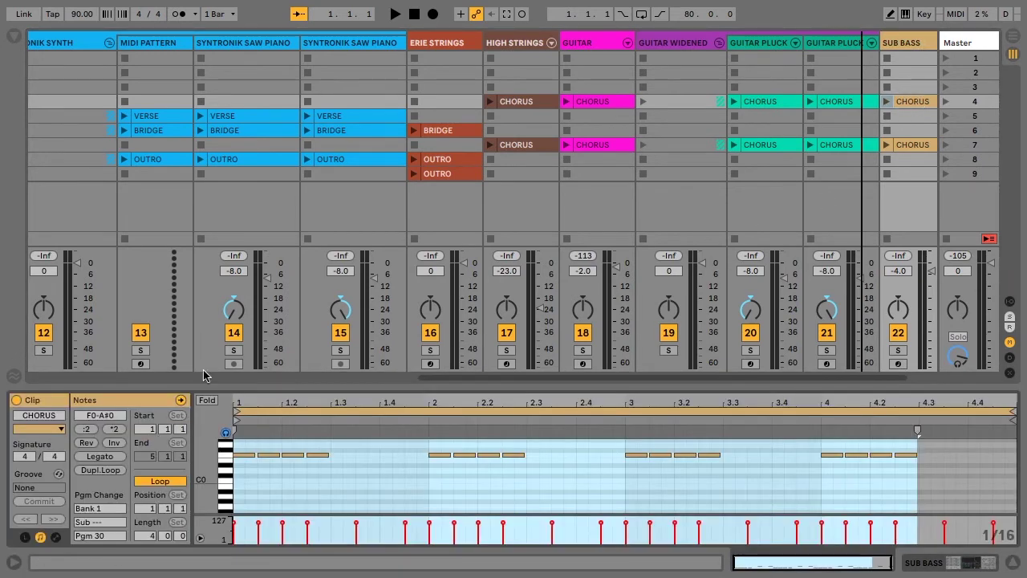
left_click(262, 455)
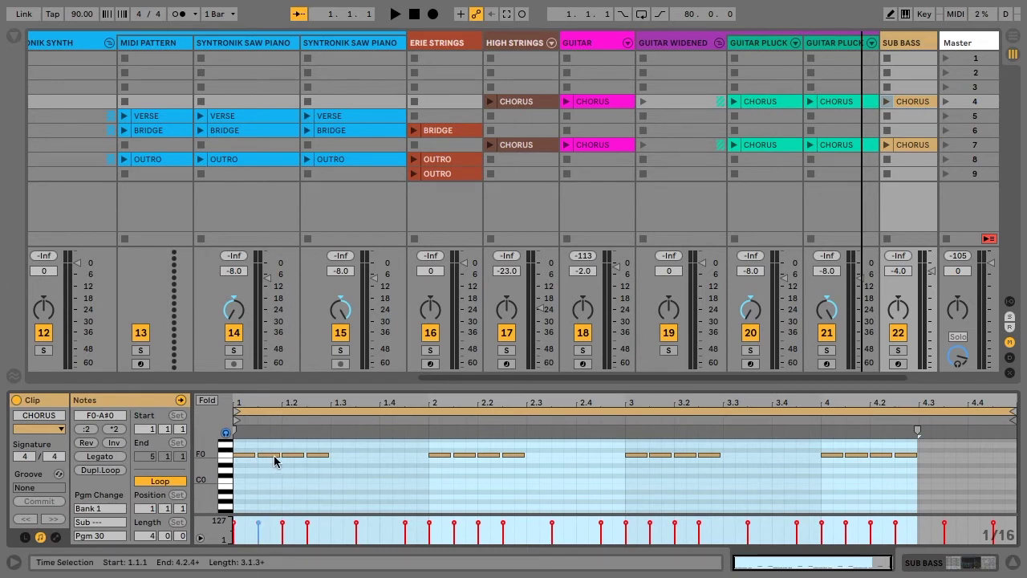
left_click(423, 451)
left_click(829, 456)
left_click(813, 454)
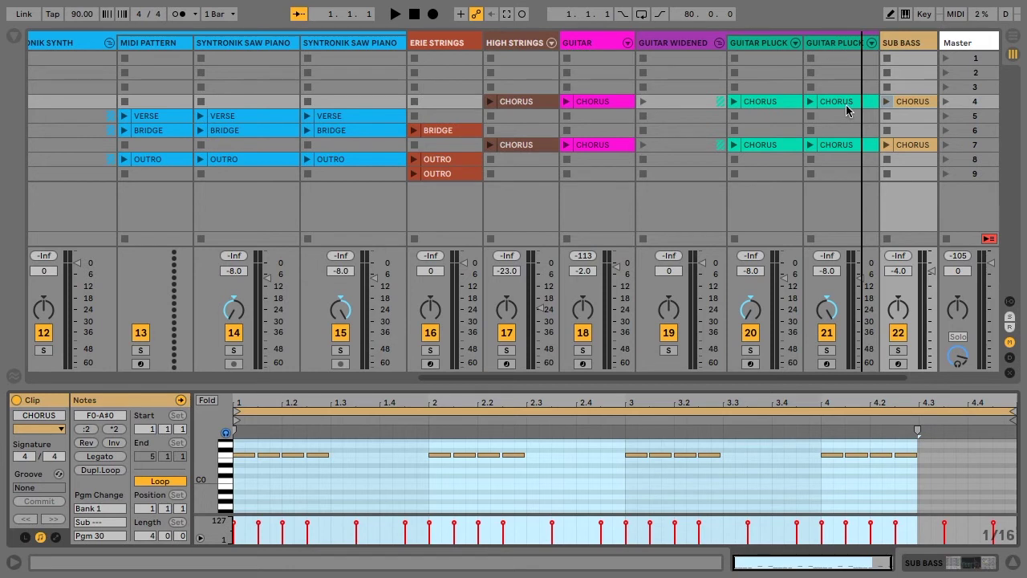
key("Escape")
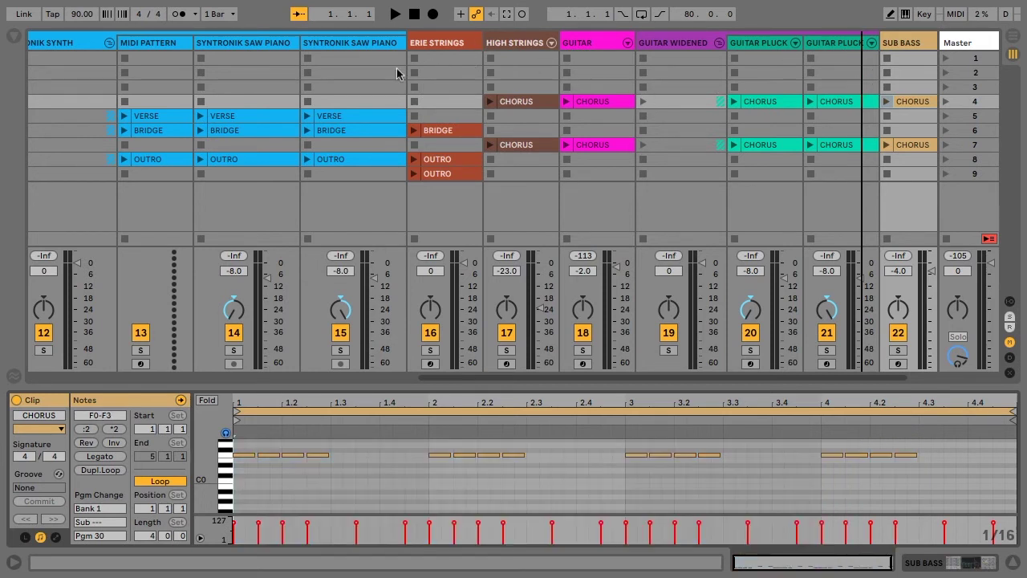
- Return to the first tracks of the session and open the DRUMS group's scene 4 CHORUS clips
scroll(91, 46, "left", 2)
left_click(86, 44)
scroll(86, 44, "left", 5)
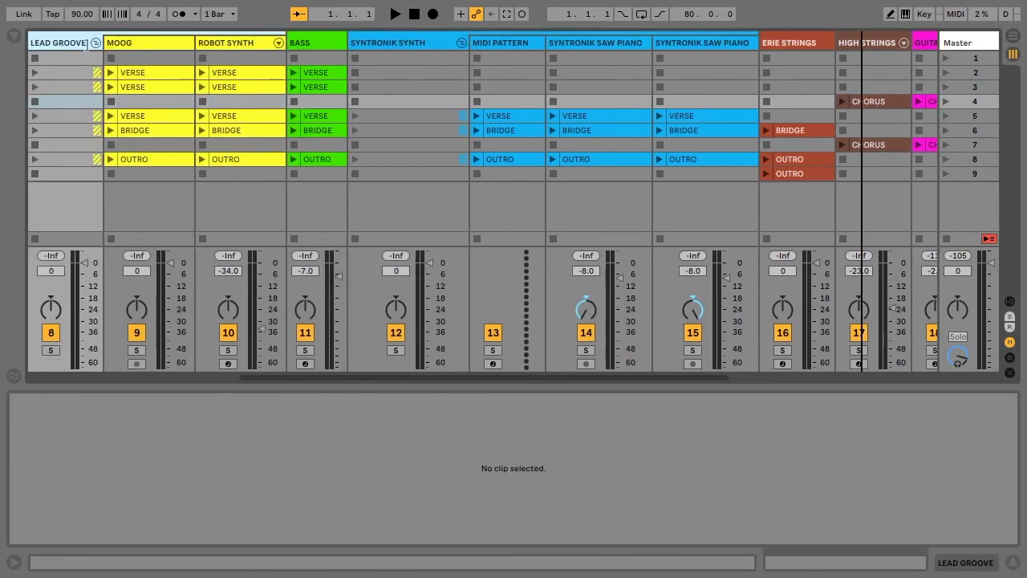
left_click(57, 101)
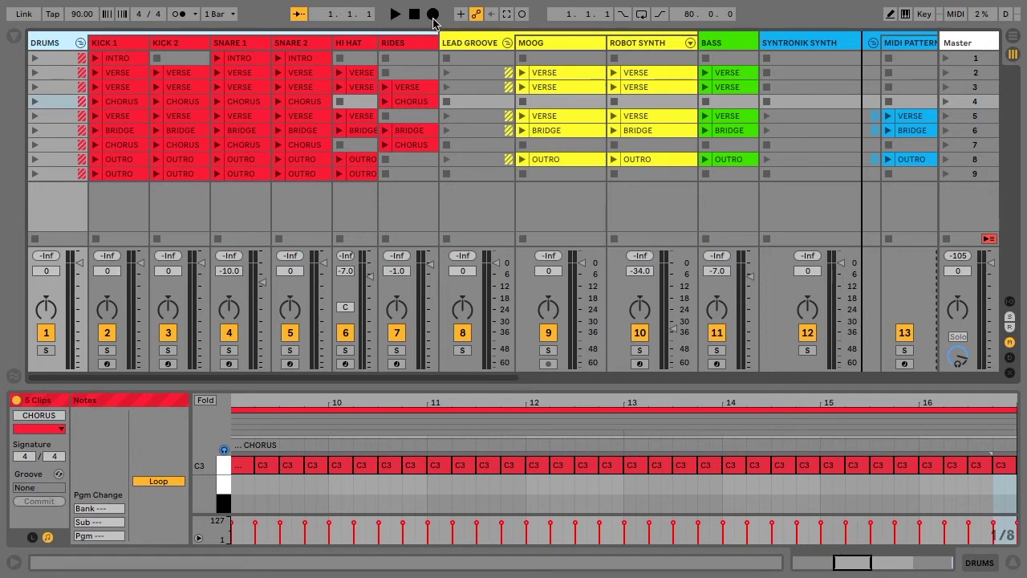
- Start recording in the Arrangement View and re-enable Follow with the timeline zoomed in
key("Tab")
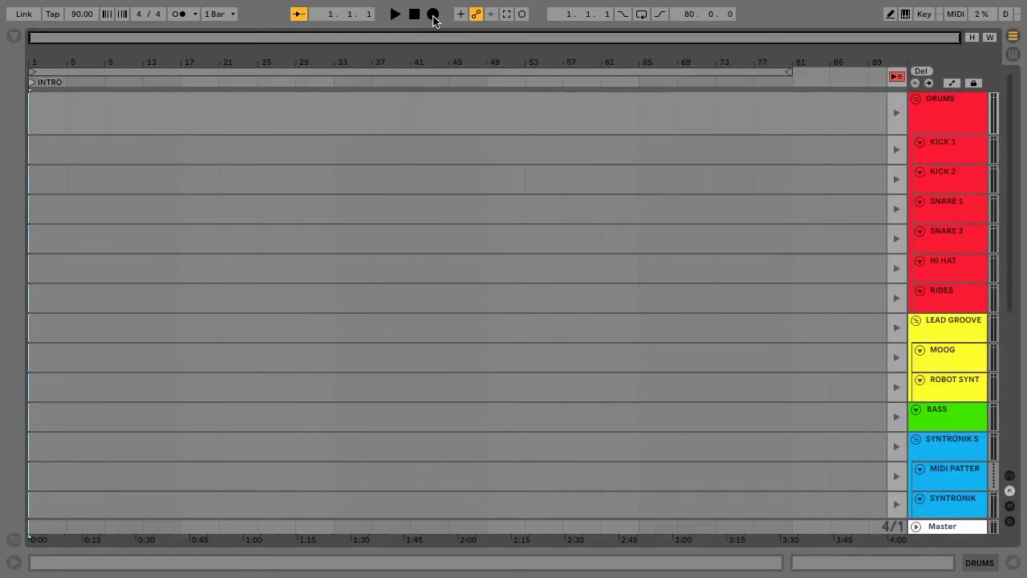
left_click(432, 15)
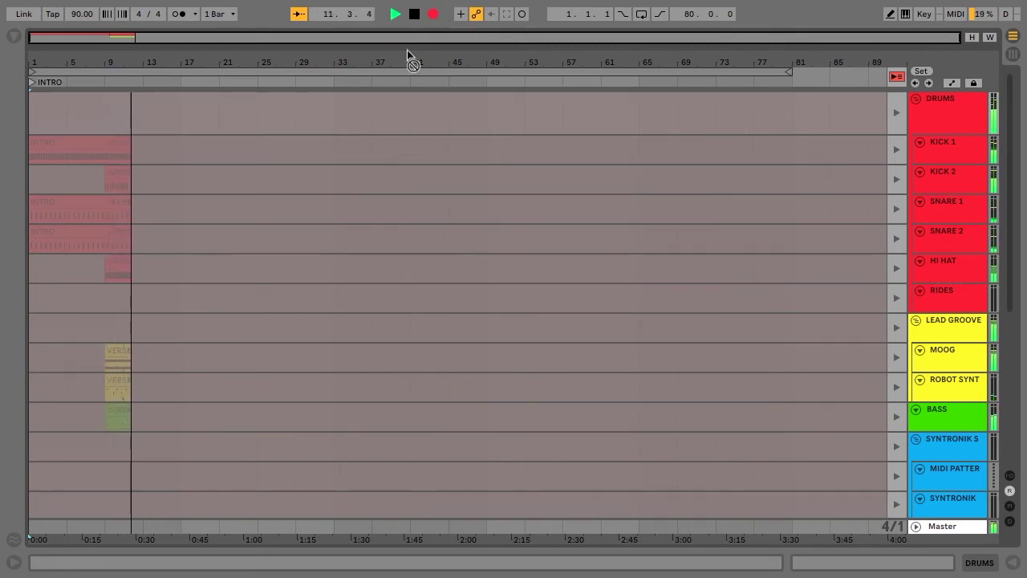
mouse_move(313, 63)
left_mouse_down()
mouse_move(313, 51)
mouse_move(310, 72)
left_mouse_up()
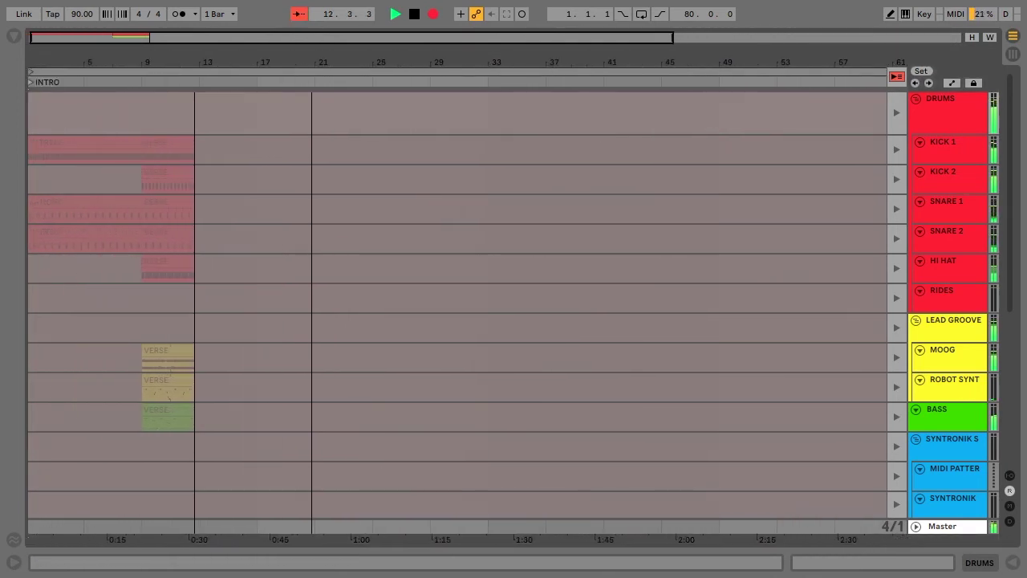
left_click(297, 14)
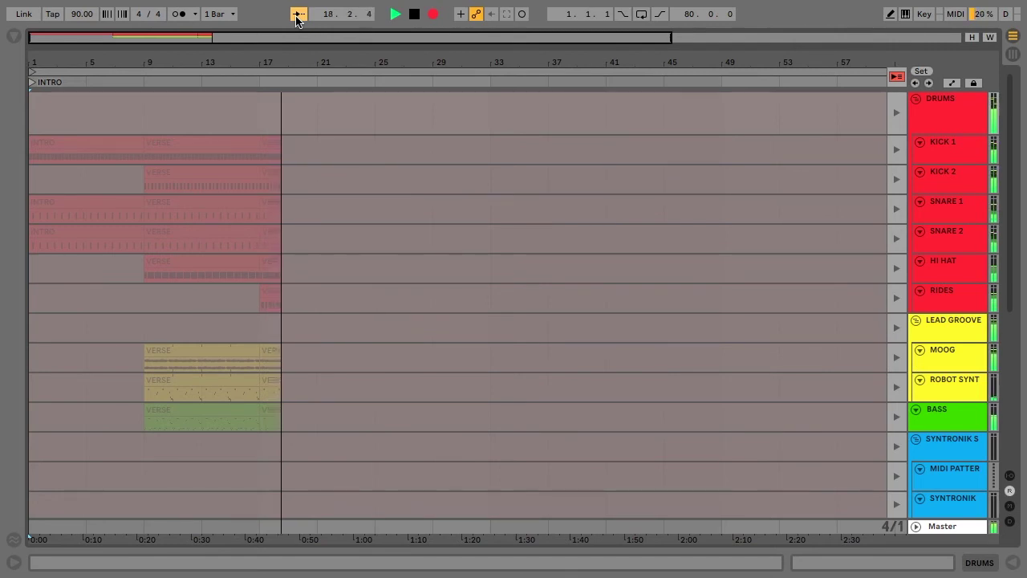
- Optimize the arrangement height and look over the tracks while the VERSE and CHORUS scenes record into the arrangement
left_click(972, 40)
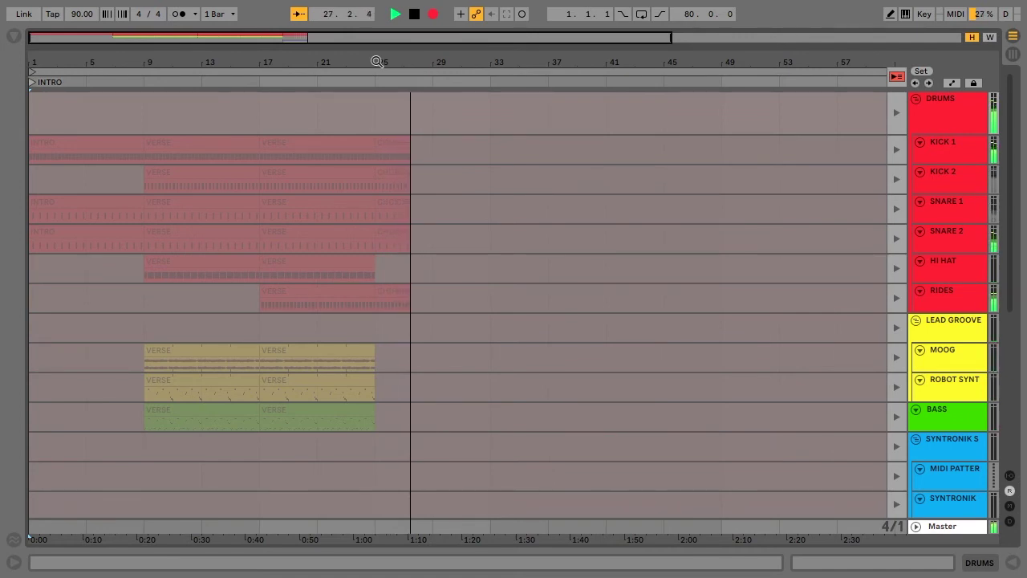
scroll(401, 214, "down", 1)
scroll(400, 215, "down", 6)
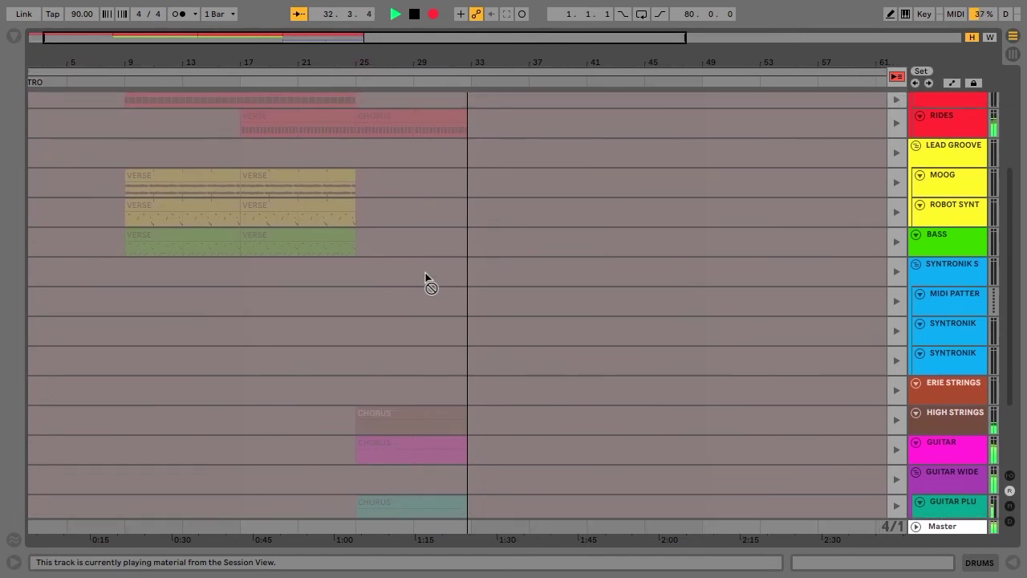
scroll(426, 277, "up", 3)
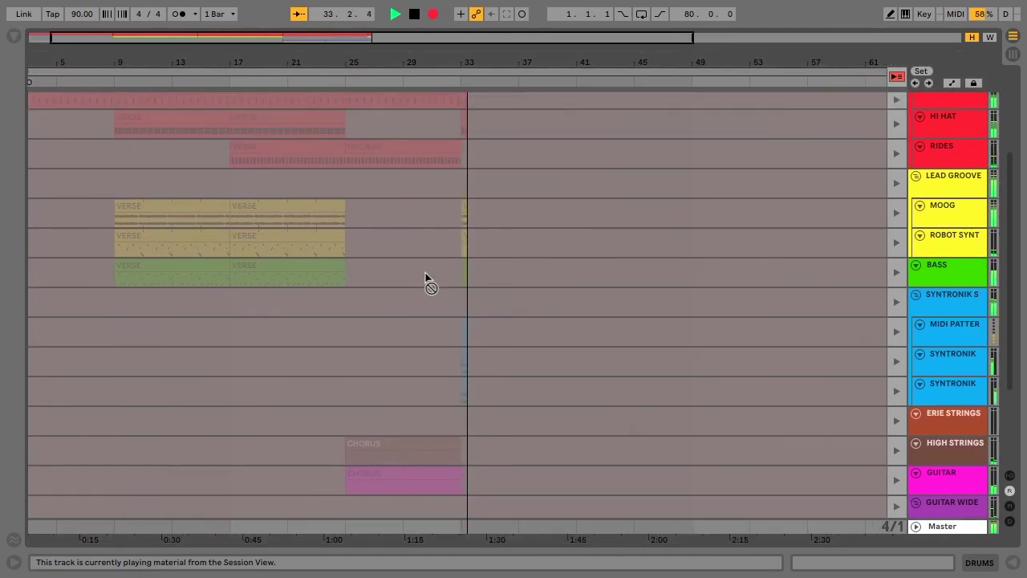
scroll(426, 277, "up", 1)
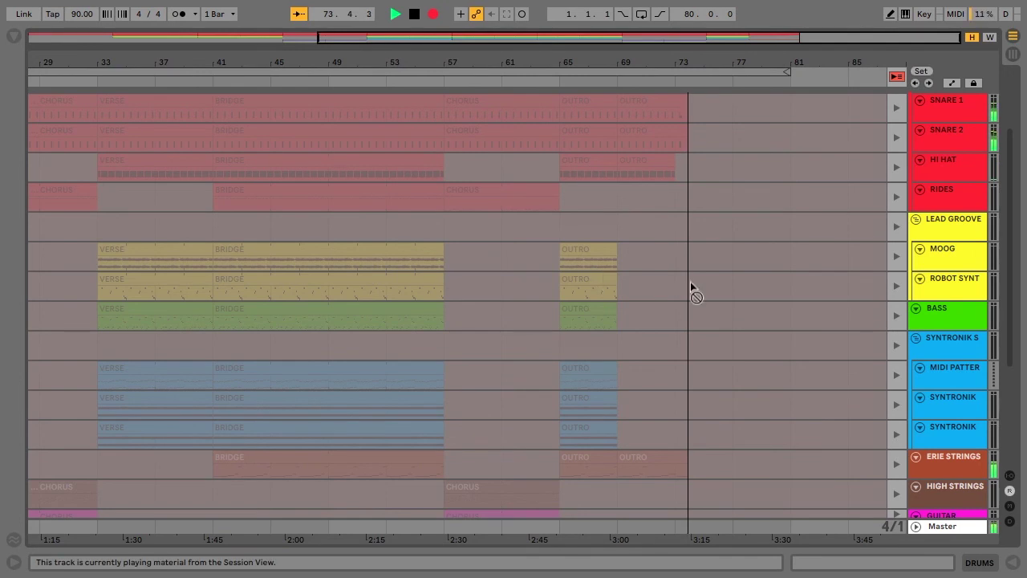
- Check the tracks through the final OUTRO clips and stop the arrangement recording just after bar 77
scroll(703, 284, "down", 2)
scroll(703, 284, "up", 5)
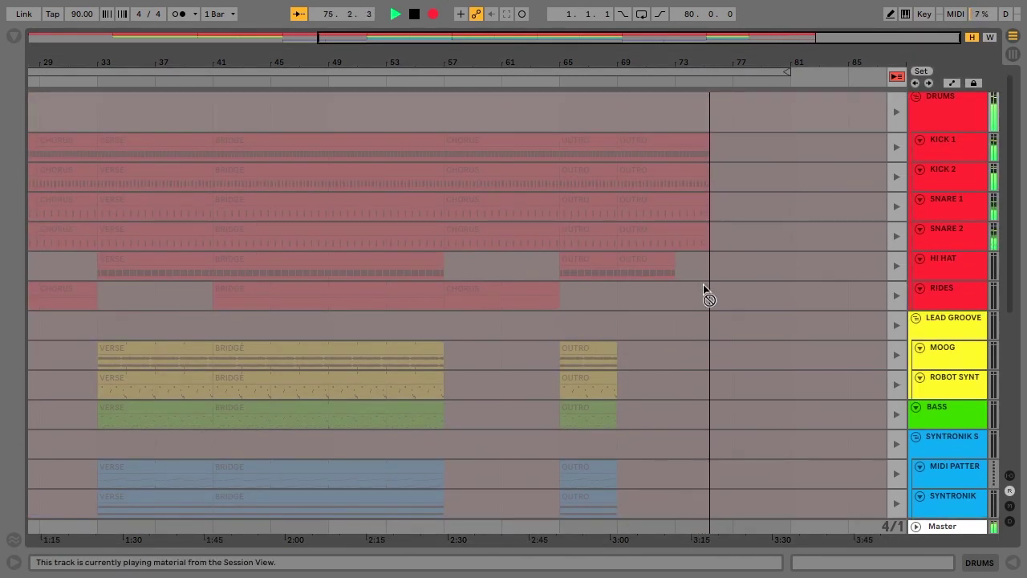
scroll(705, 285, "down", 1)
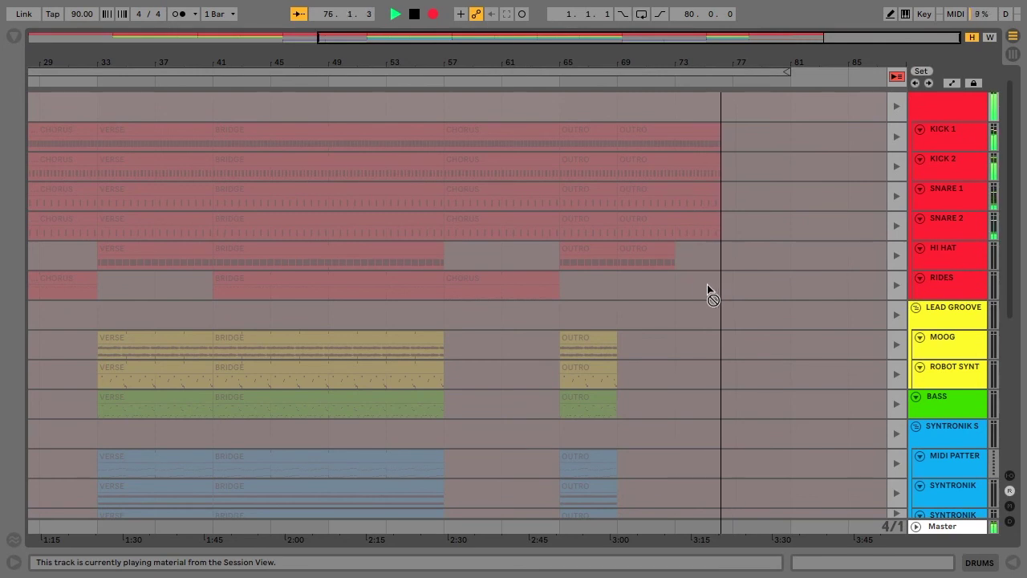
scroll(707, 284, "down", 2)
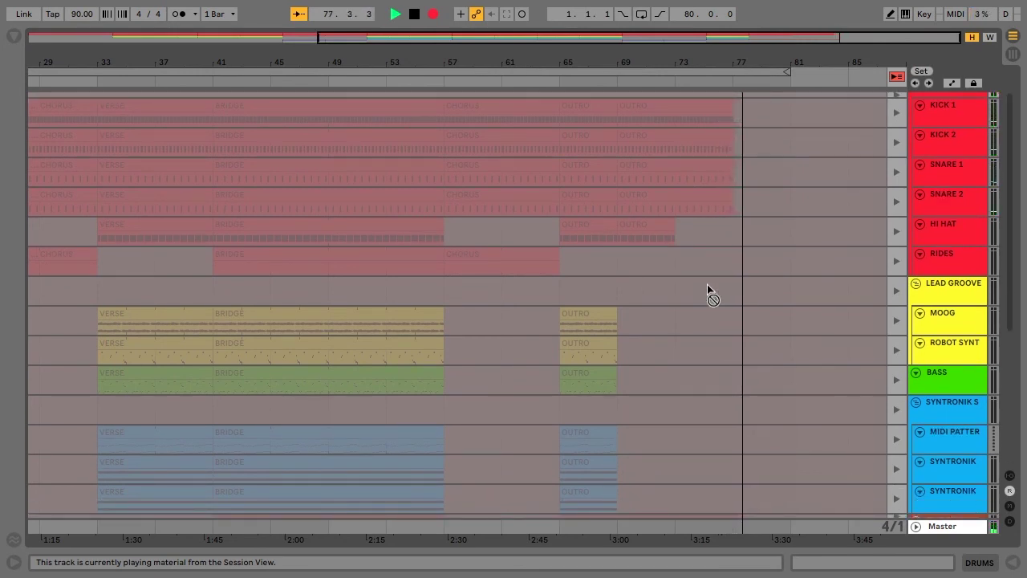
key("space")
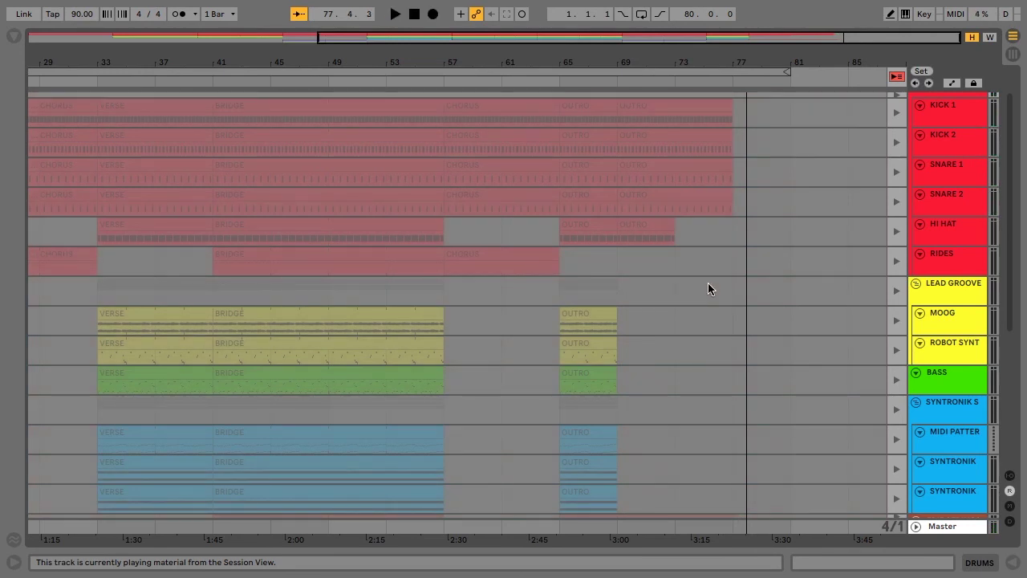